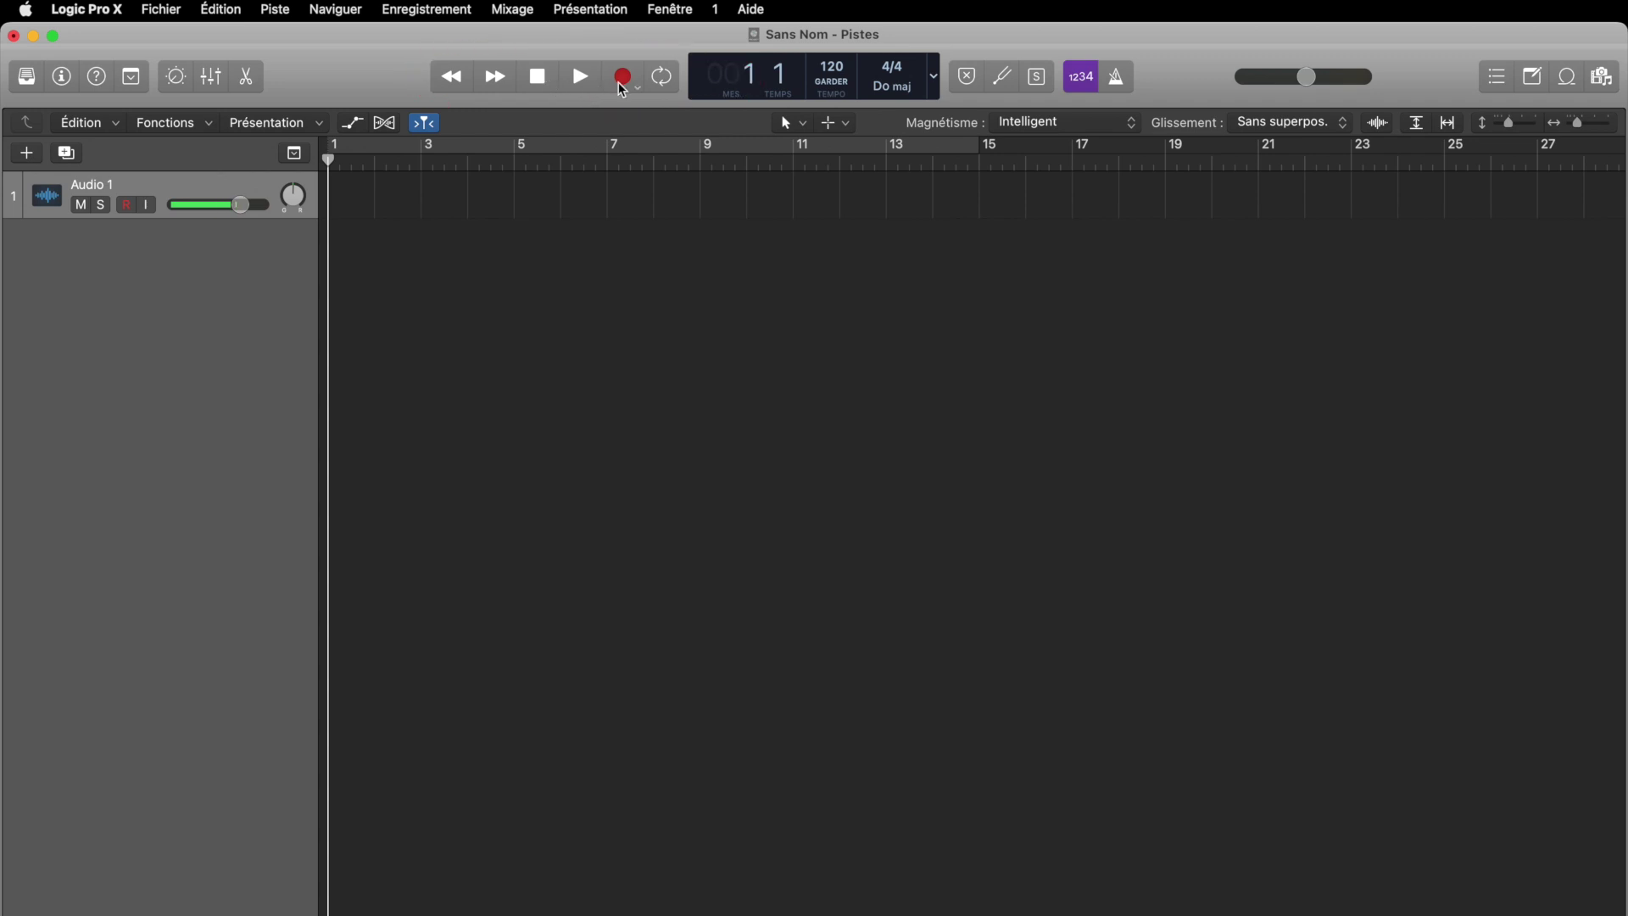
# Fast-forward the playhead to about bar 14 and rewind it to the start of the project
pyautogui.click(498, 79)
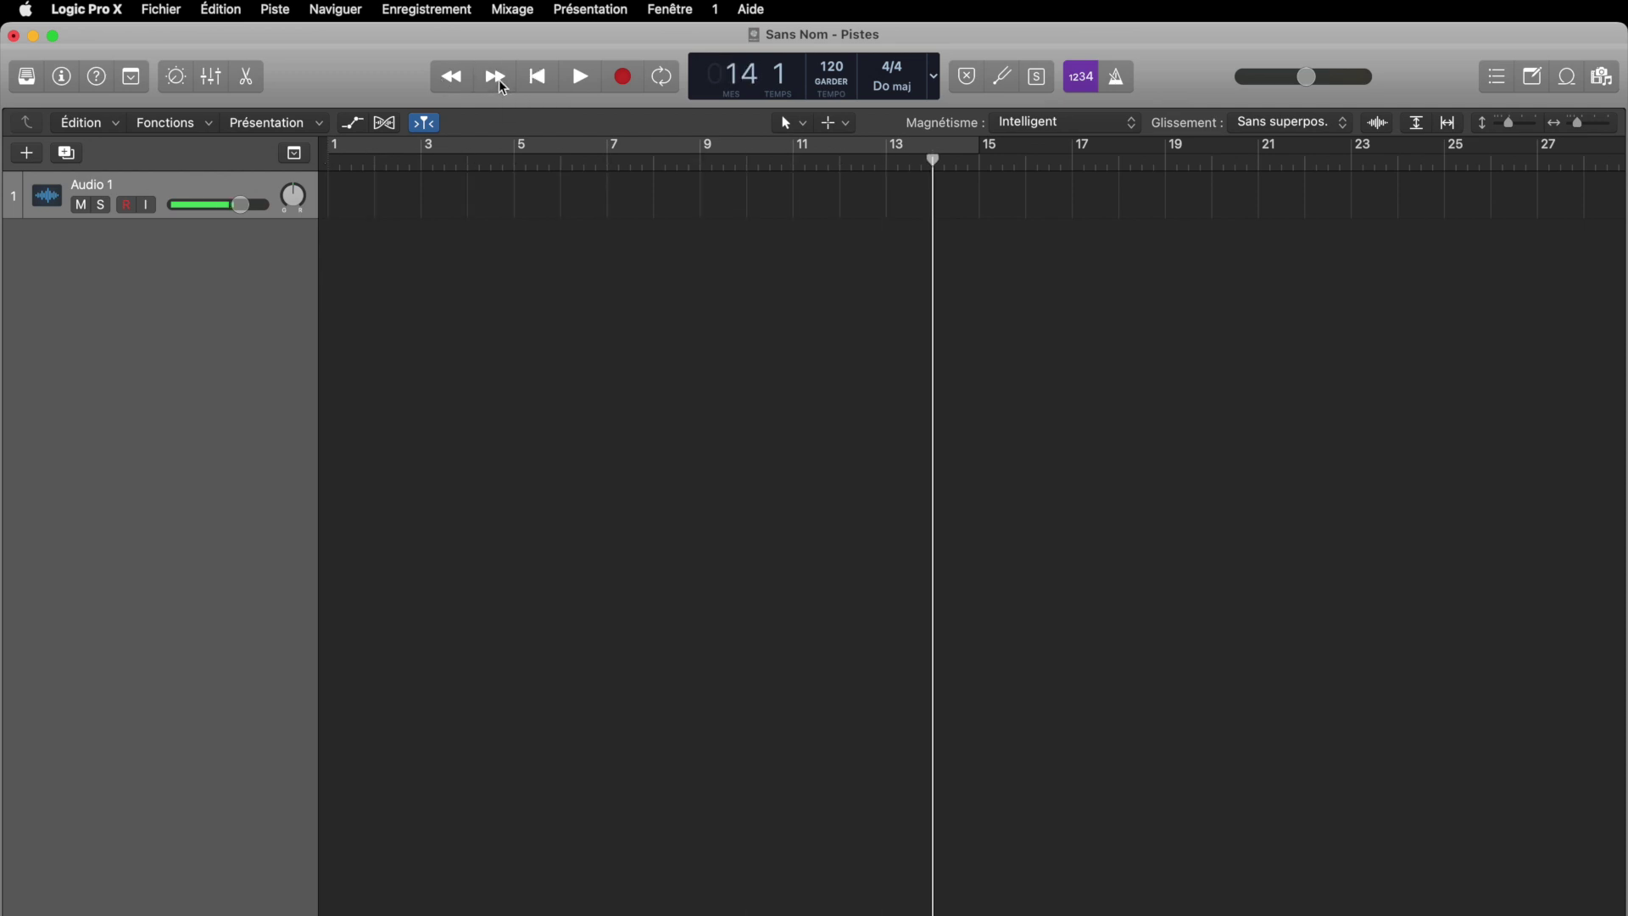
pyautogui.click(466, 80)
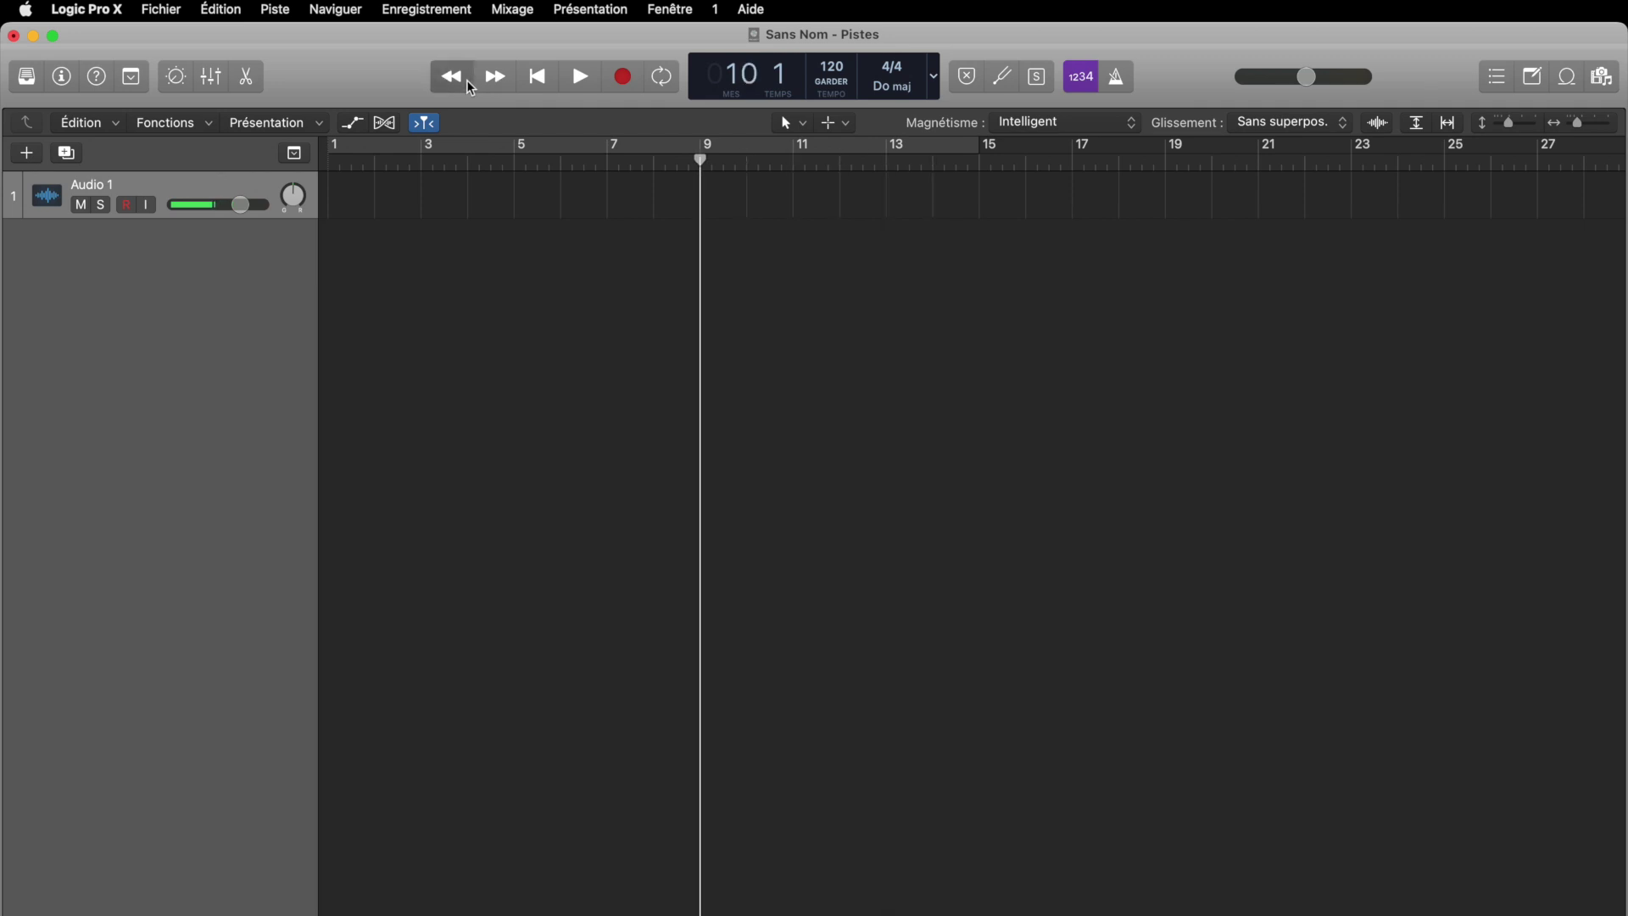
# Turn on cycle mode, shorten the cycle area to span bars 1 to 9, and turn cycle mode off
pyautogui.click(670, 81)
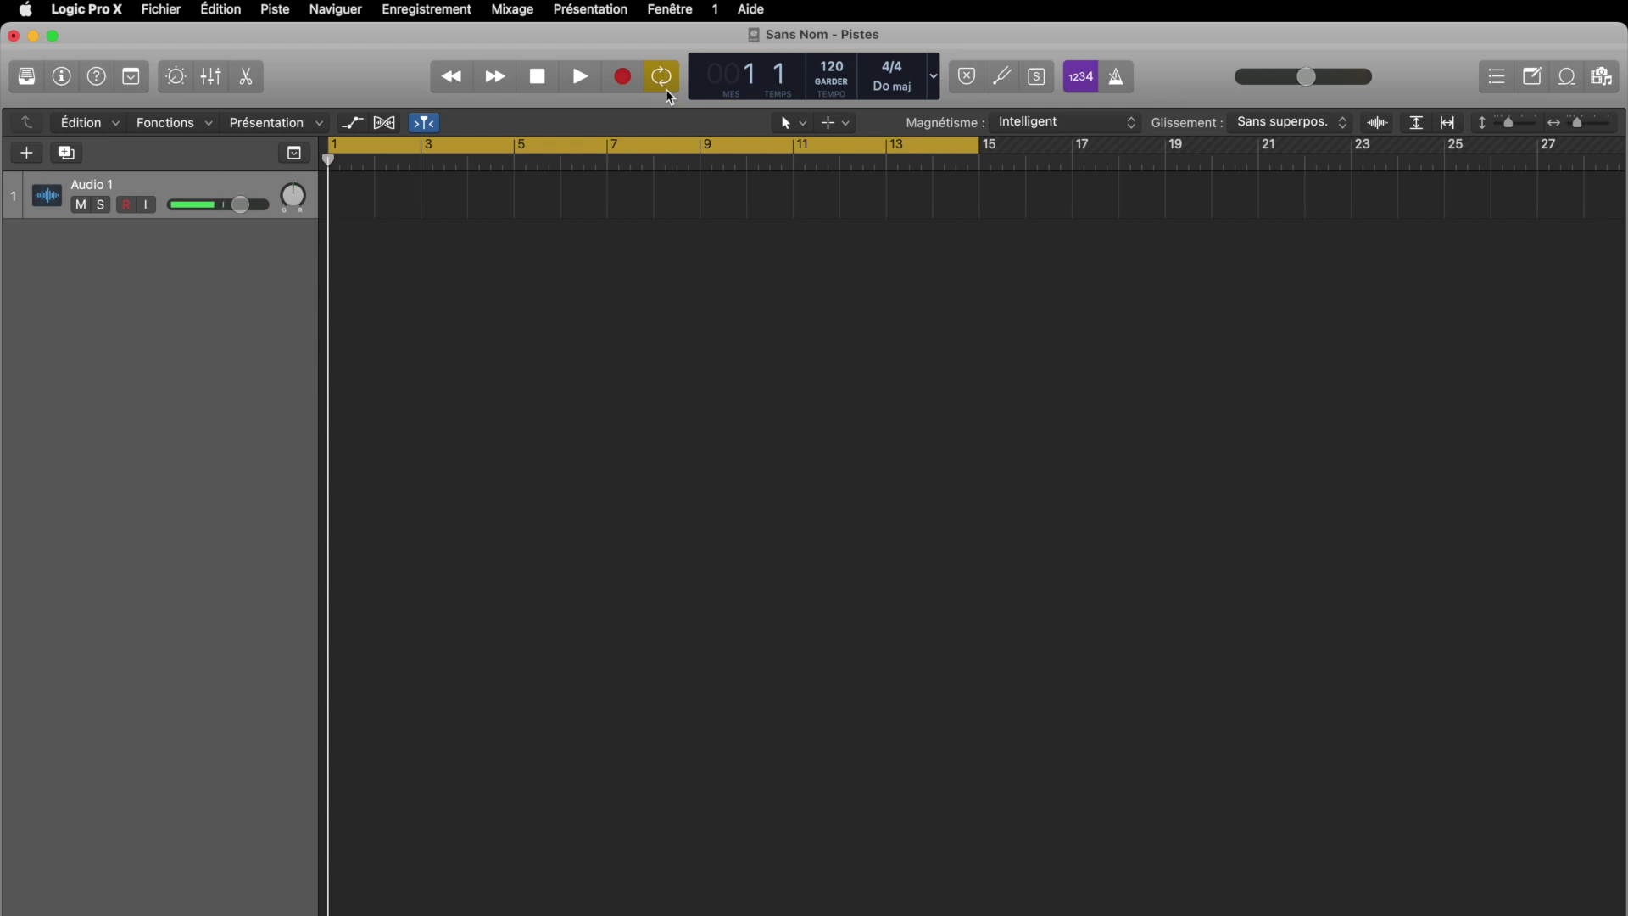
pyautogui.moveTo(980, 144); pyautogui.dragTo(705, 142)
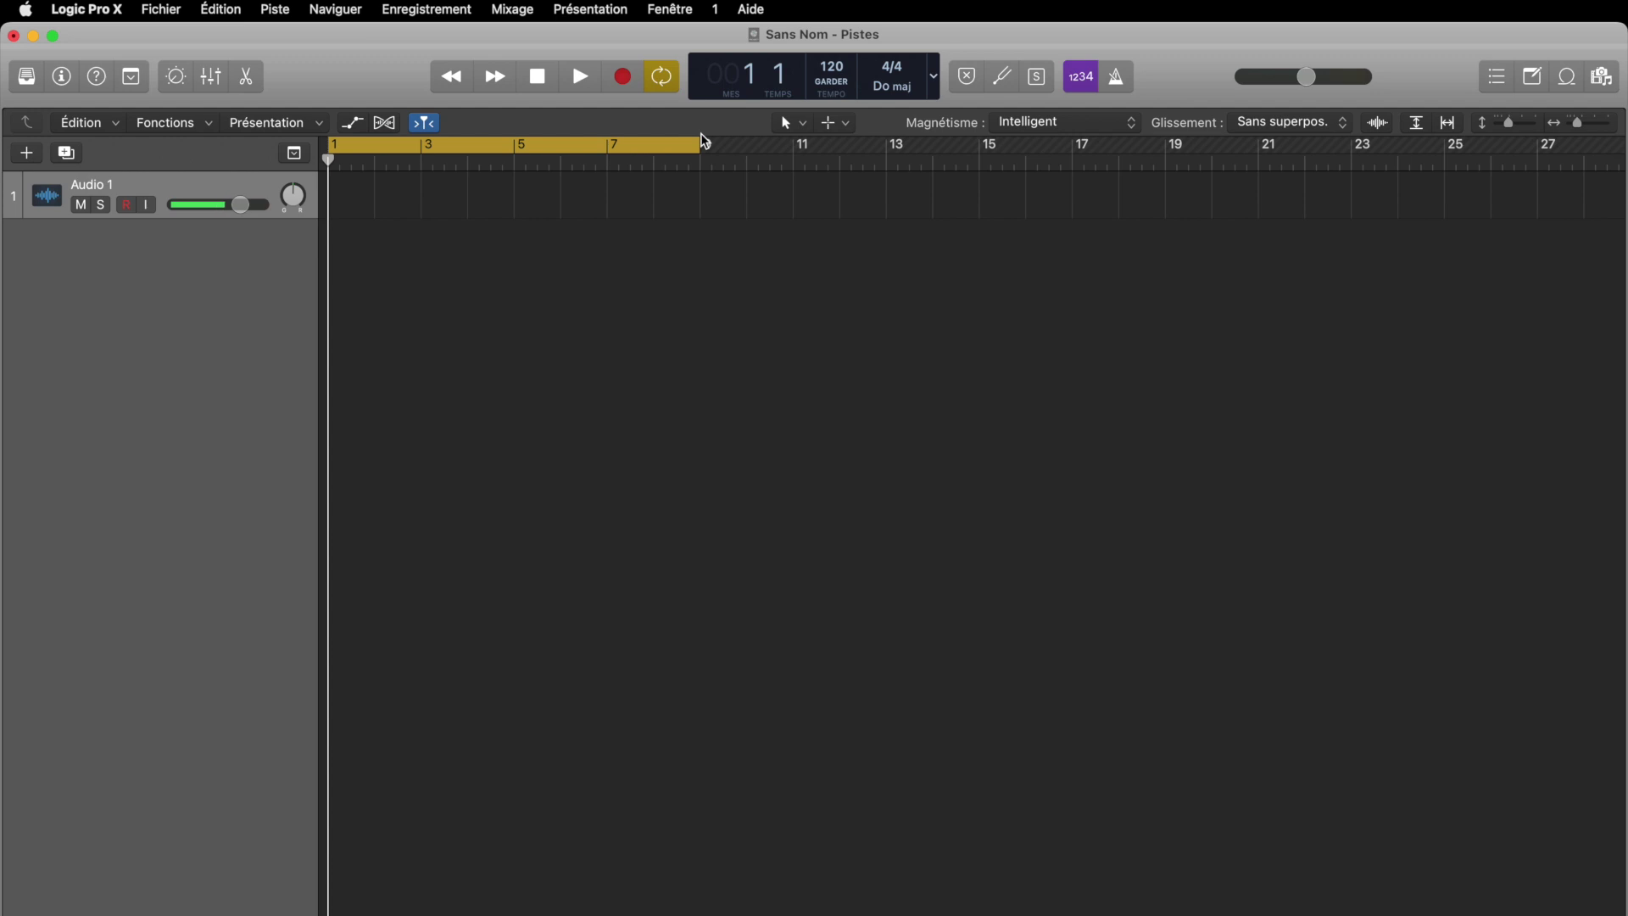
pyautogui.click(662, 77)
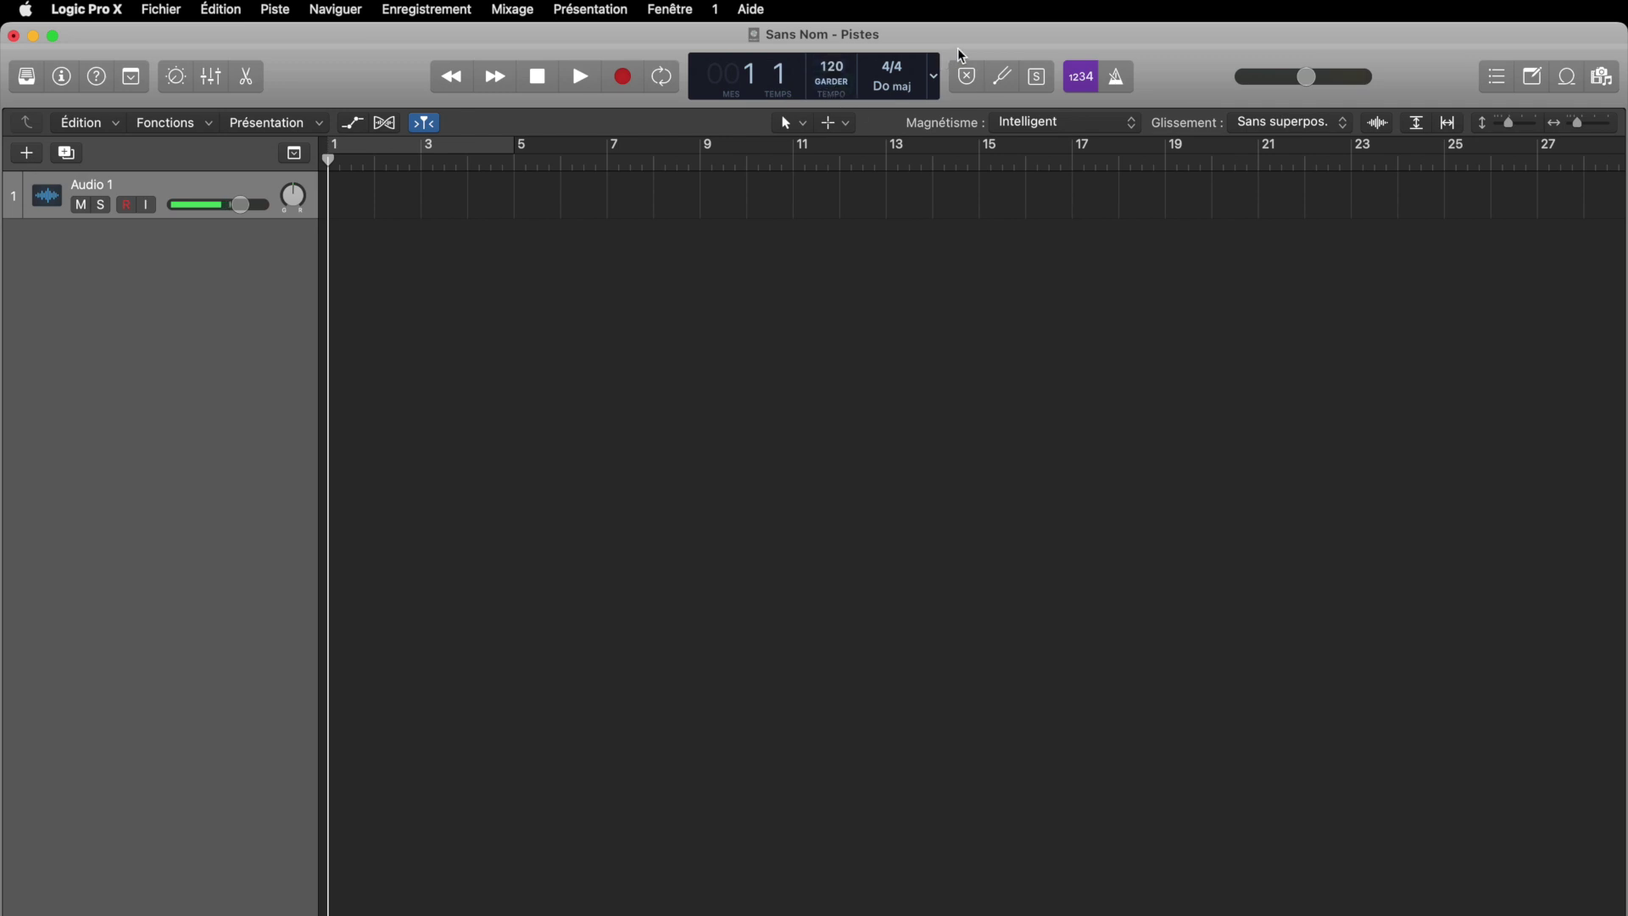
# Switch the transport display mode to Durée
pyautogui.click(934, 77)
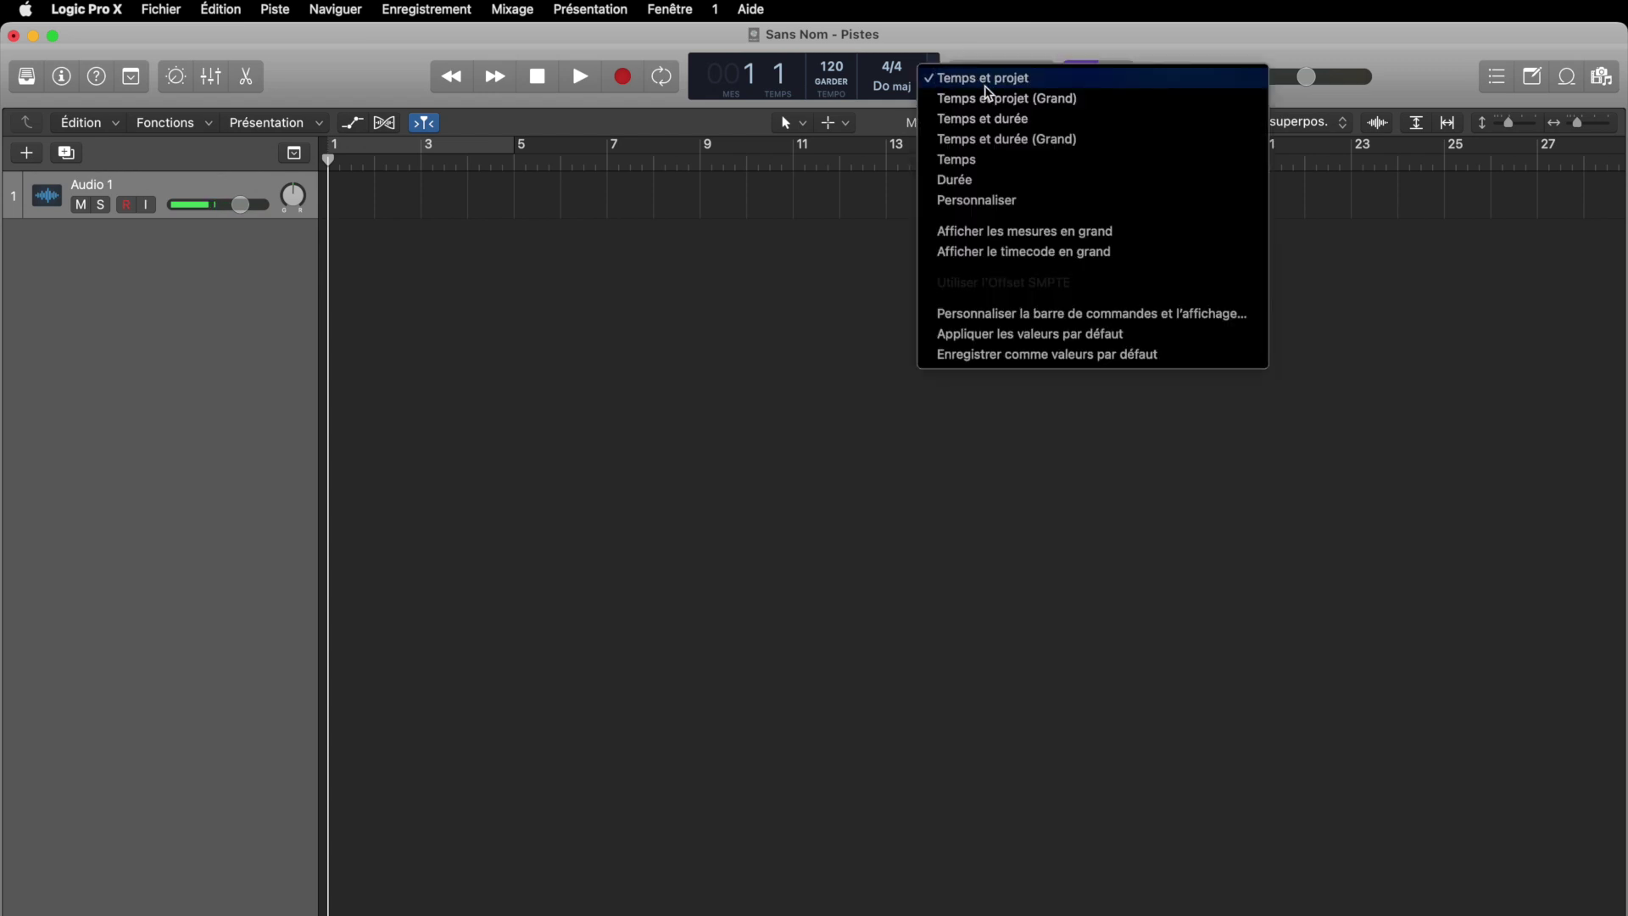
pyautogui.click(991, 181)
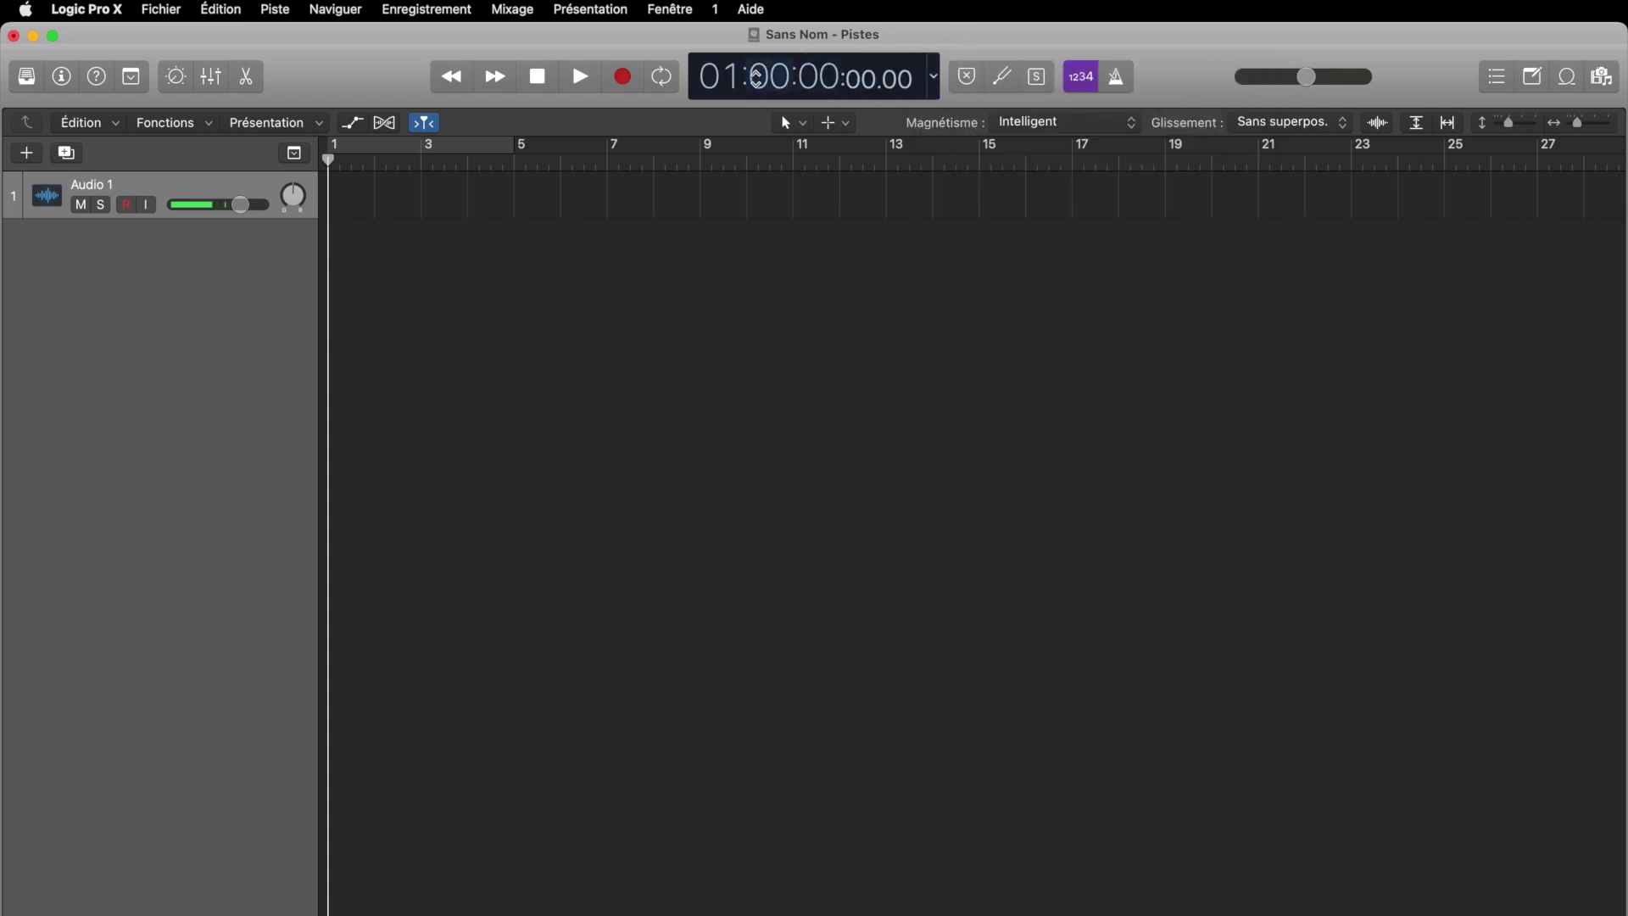
# Place the playhead at about 01:00:01:12 and record a take on the Audio 1 track until about 01:00:37
pyautogui.moveTo(669, 164); pyautogui.dragTo(363, 161)
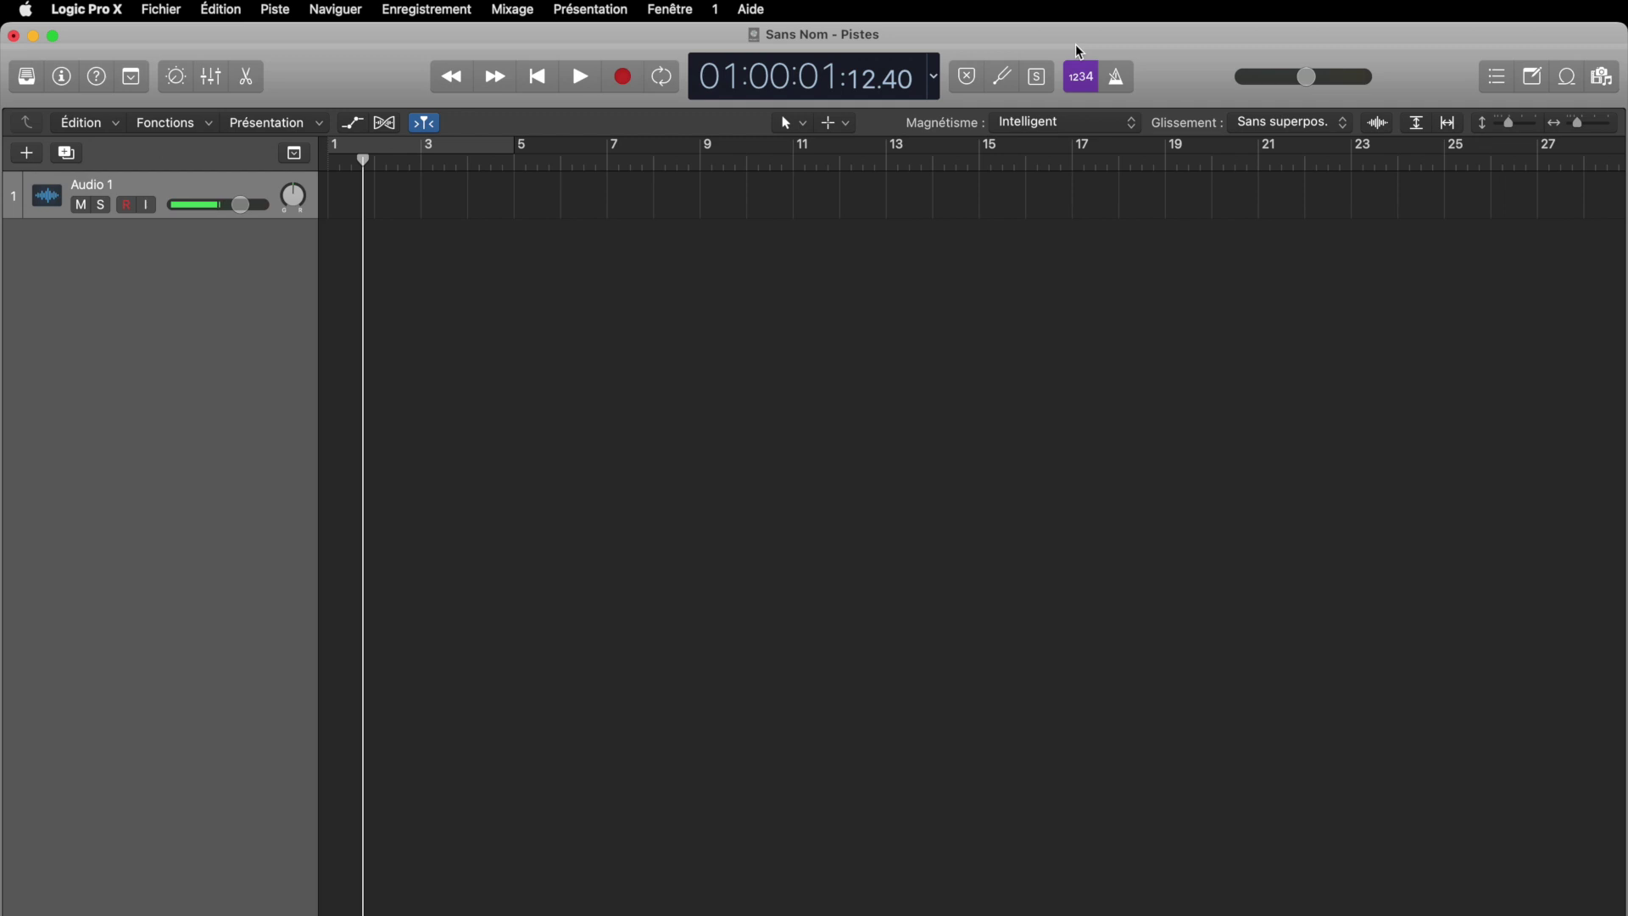
pyautogui.click(625, 76)
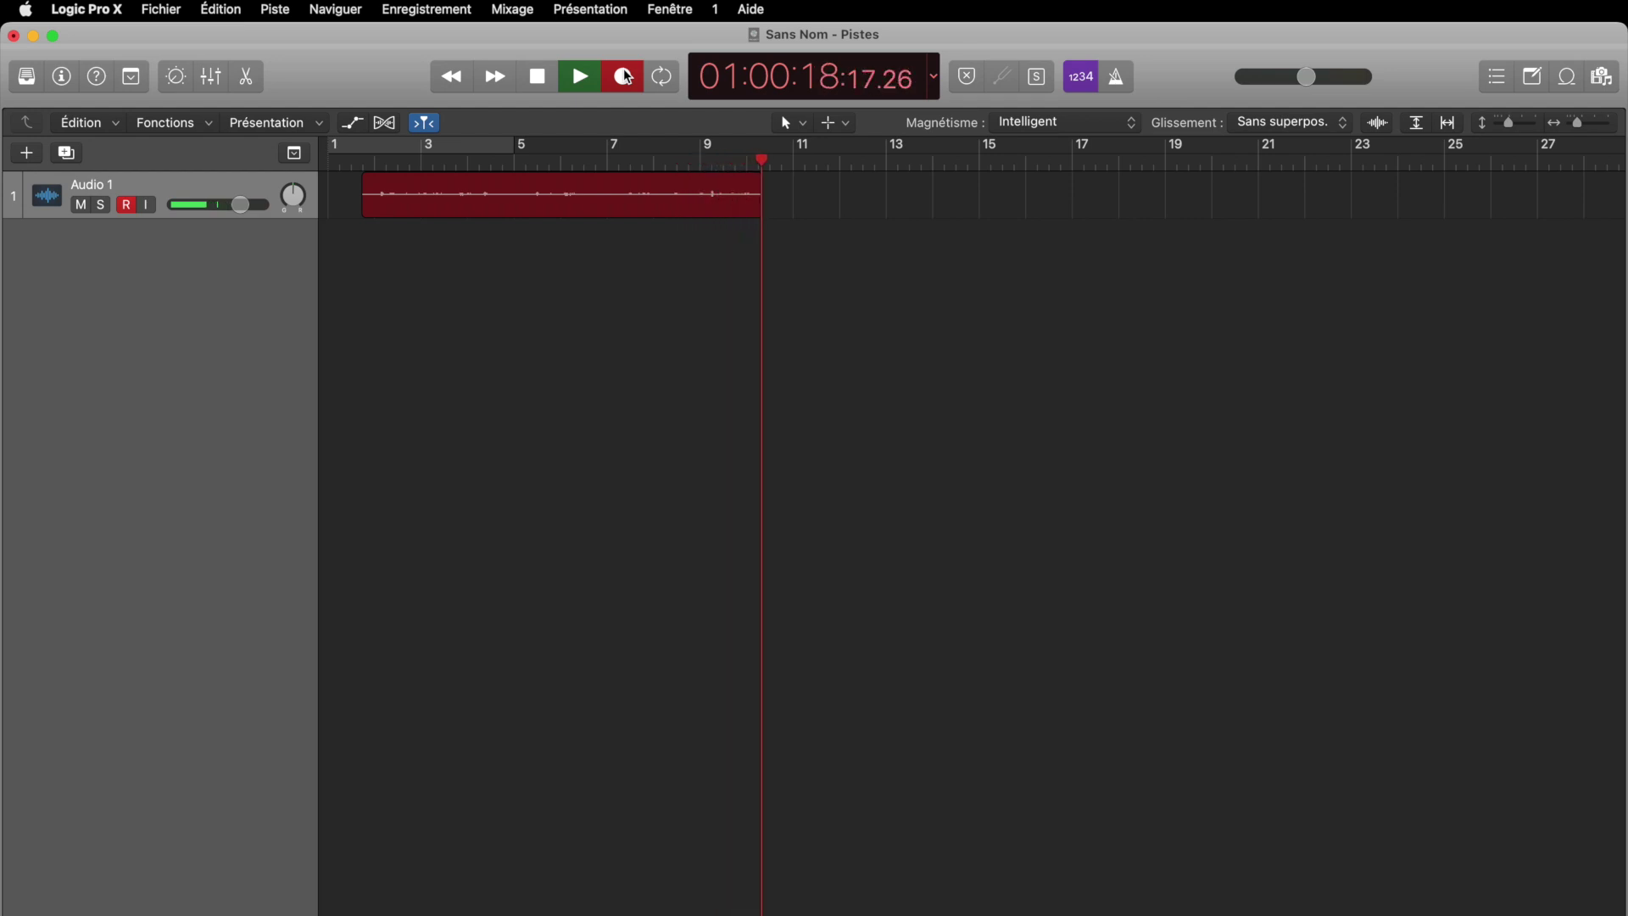
pyautogui.press('space')
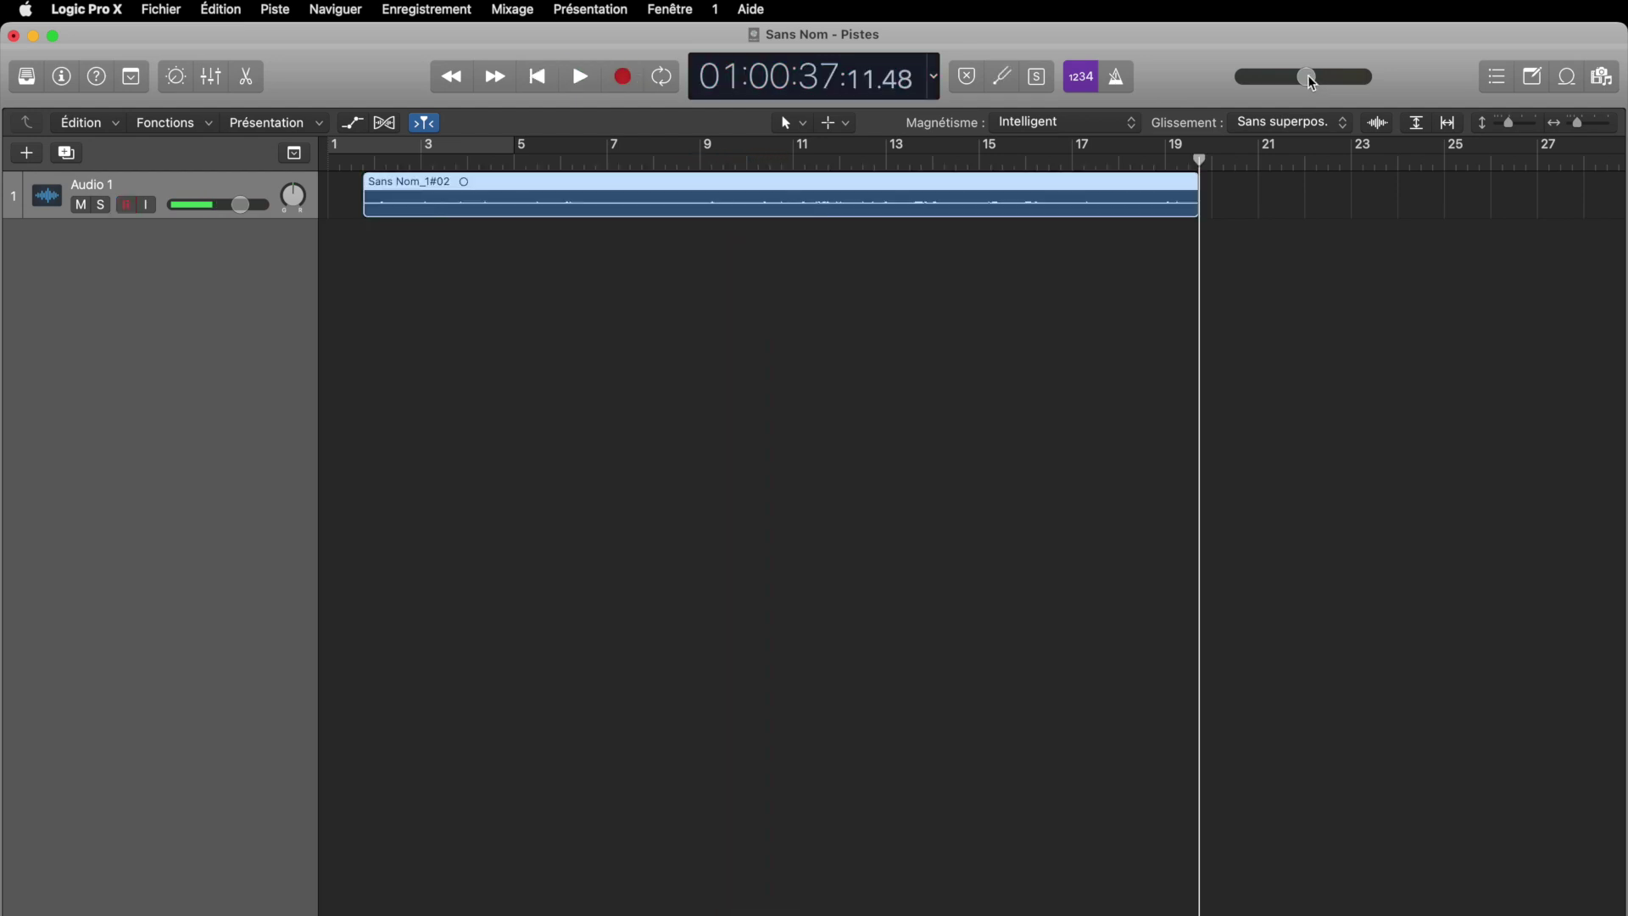
# Raise the master volume to about -1.7 dB
pyautogui.moveTo(1302, 84)
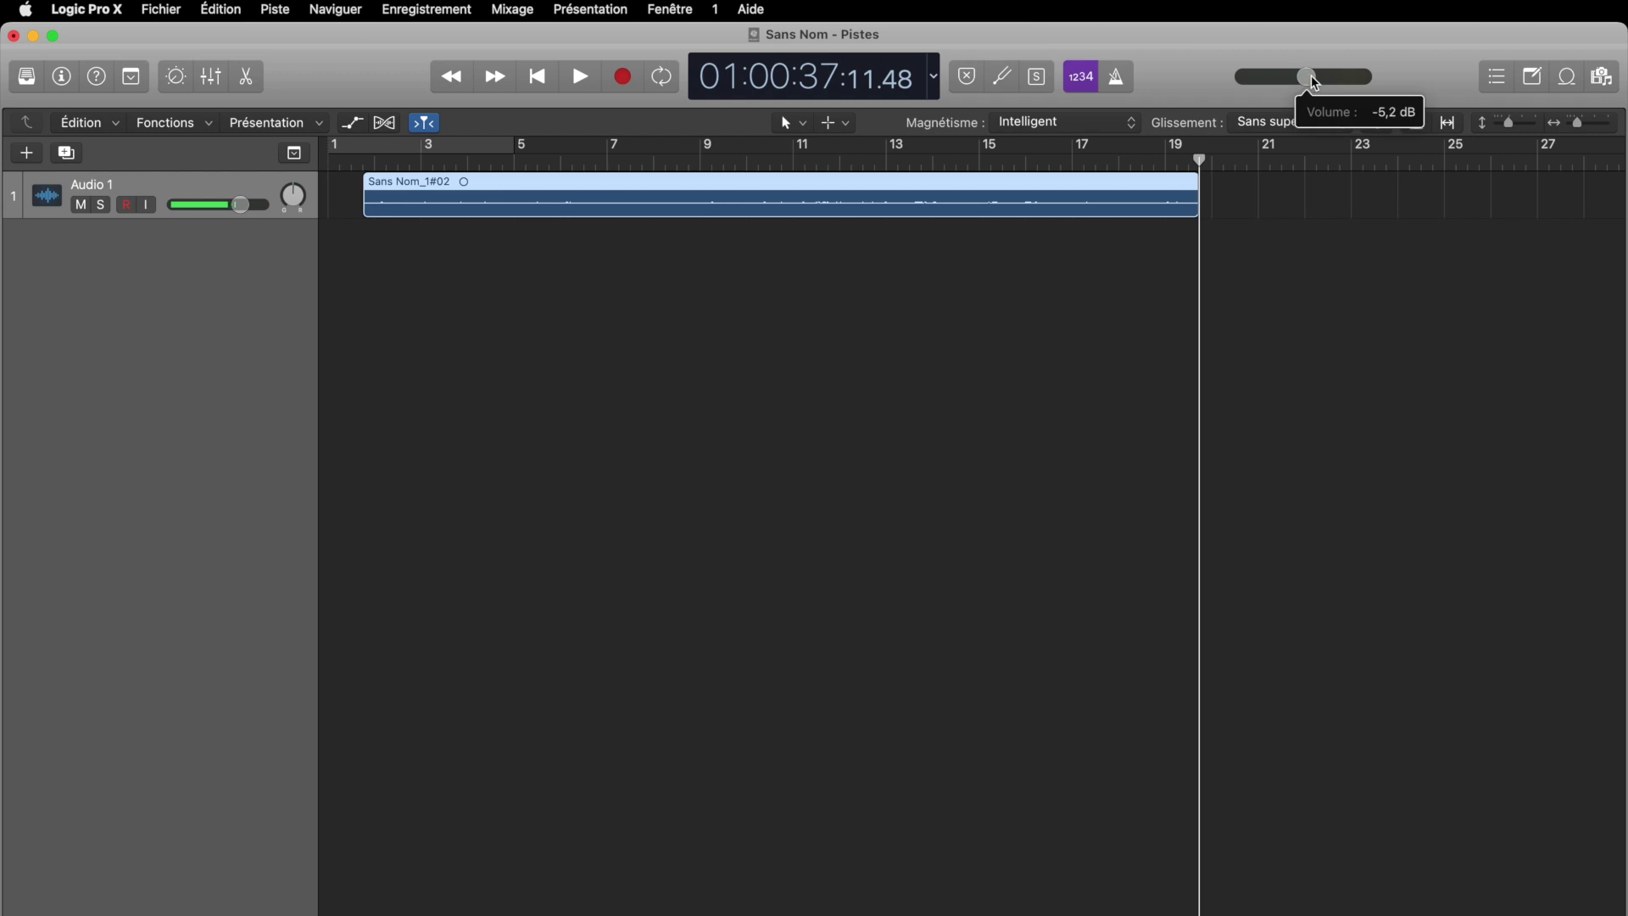
pyautogui.moveTo(1301, 85)
pyautogui.mouseDown()
pyautogui.moveTo(1344, 85)
pyautogui.moveTo(1265, 84)
pyautogui.moveTo(1353, 84)
pyautogui.moveTo(1254, 82)
pyautogui.moveTo(1352, 82)
pyautogui.mouseUp()
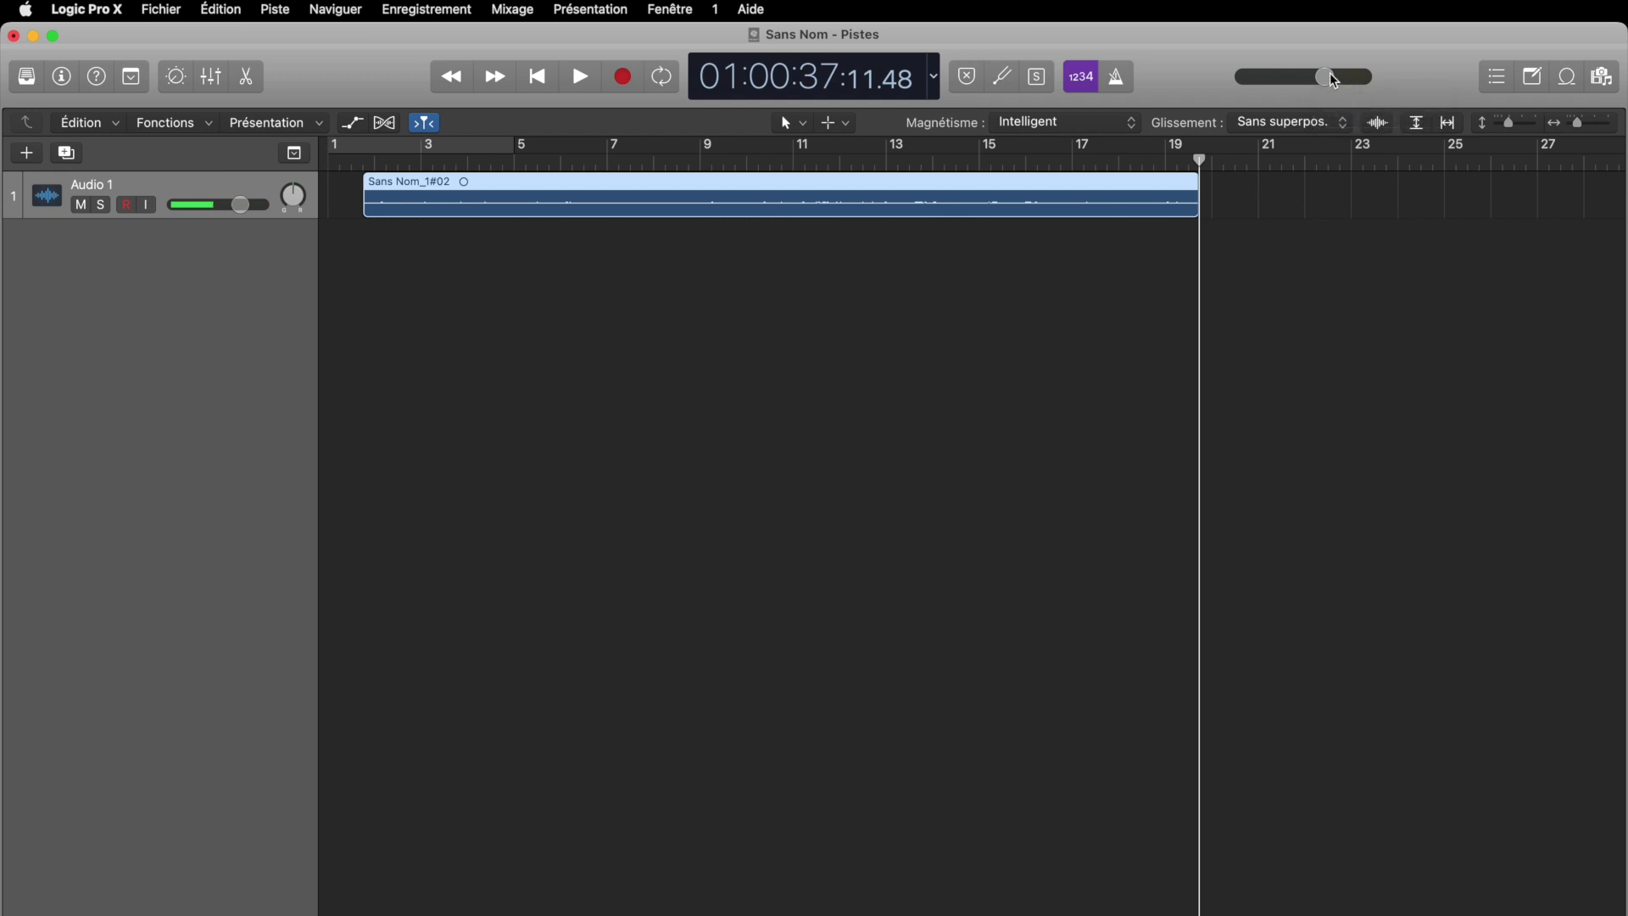
pyautogui.moveTo(1334, 80)
pyautogui.mouseDown()
pyautogui.moveTo(1260, 76)
pyautogui.moveTo(1350, 78)
pyautogui.moveTo(1328, 84)
pyautogui.mouseUp()
# View the project notepad, browse the Apple Loops list, audition Airplane Jet Fighter Pass 4, and close the loop browser
pyautogui.click(1533, 79)
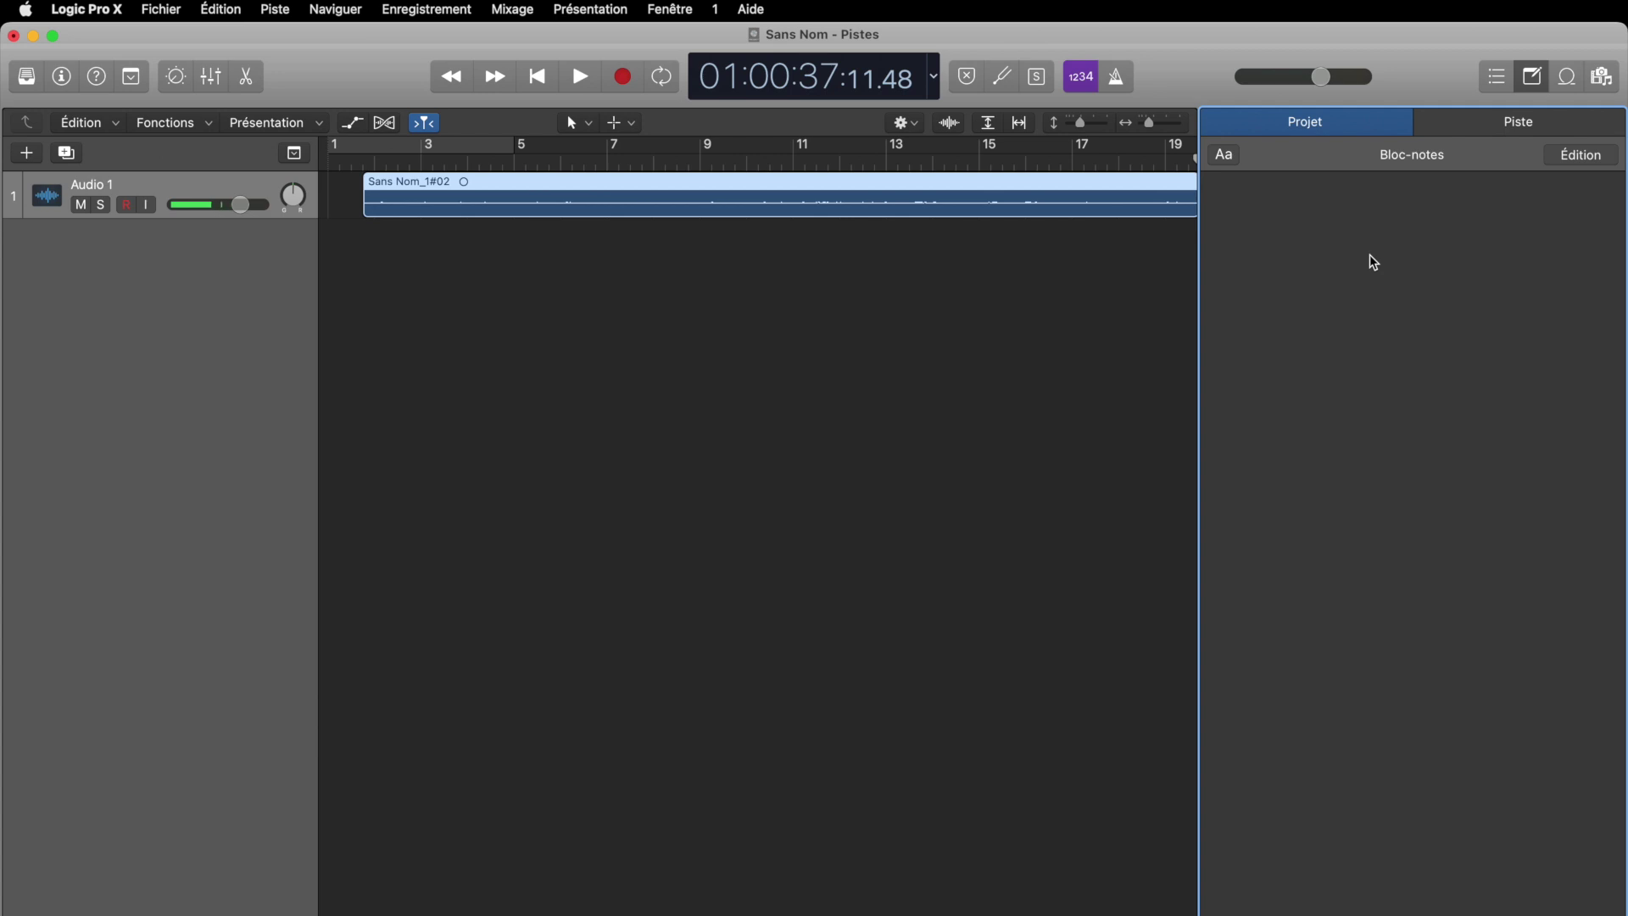
pyautogui.click(1565, 81)
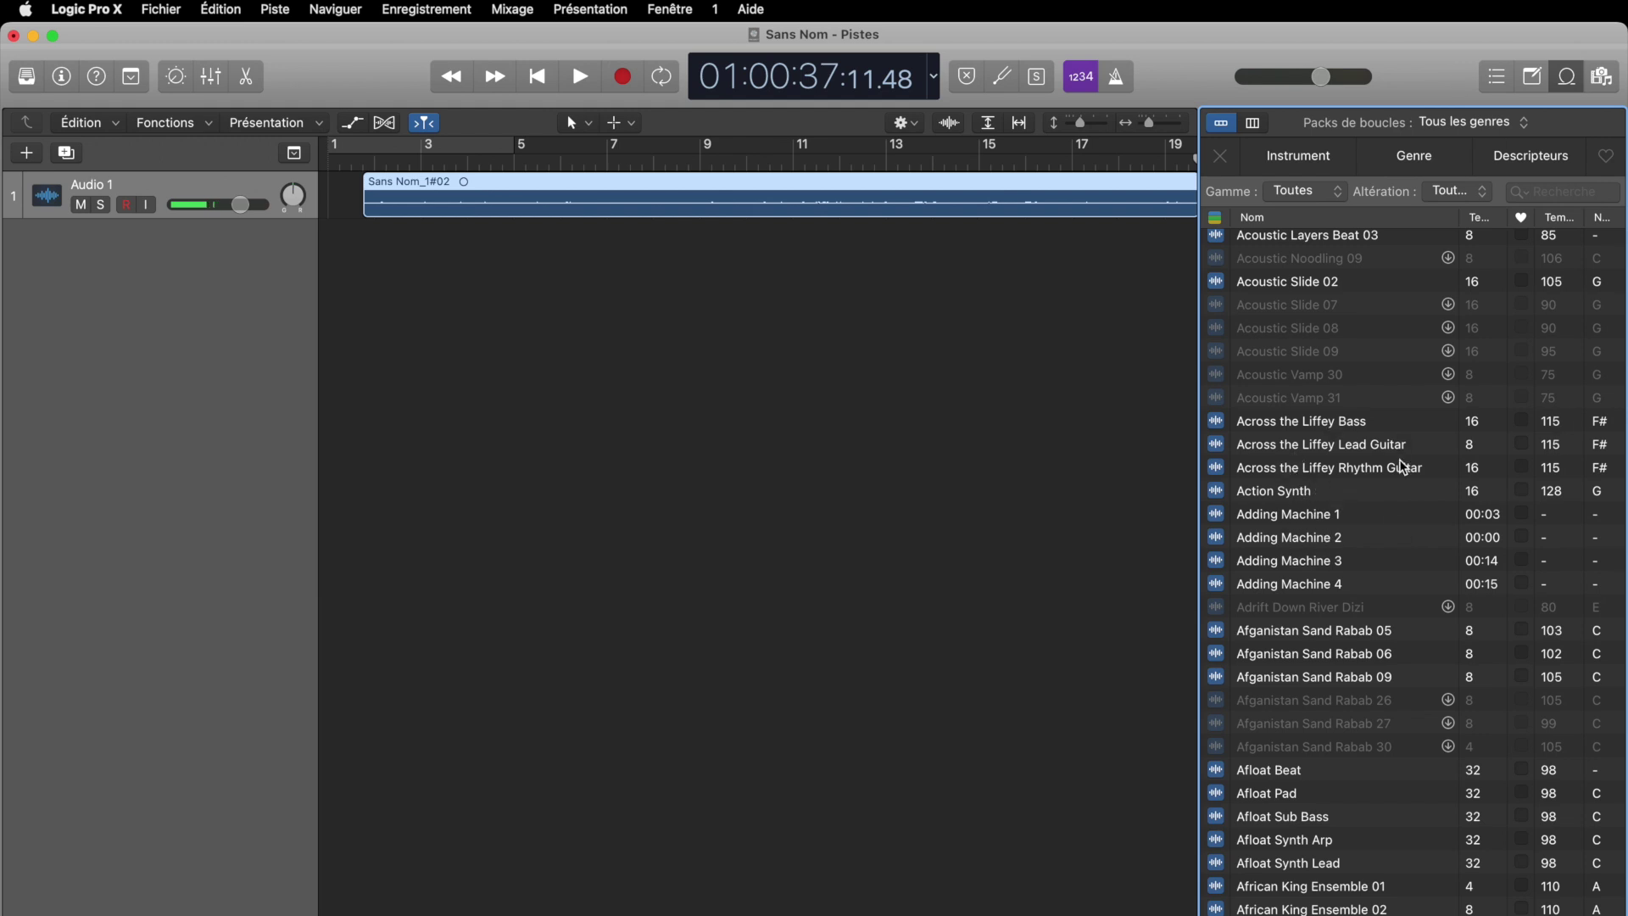
pyautogui.scroll(3, 1442, 462)
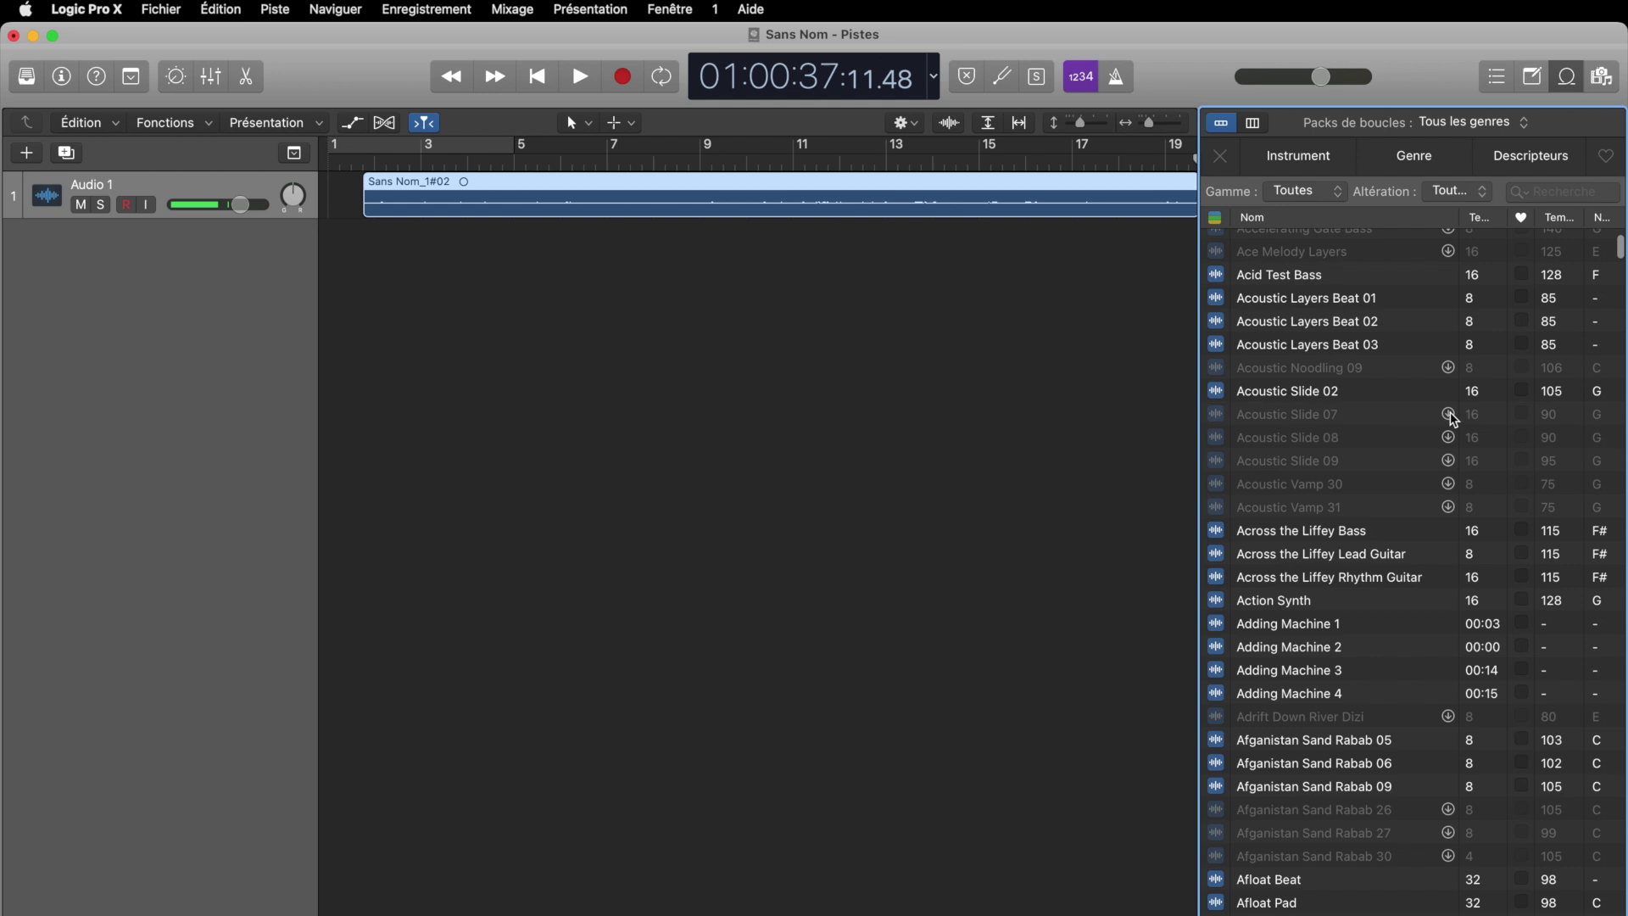
pyautogui.scroll(-5, 1324, 632)
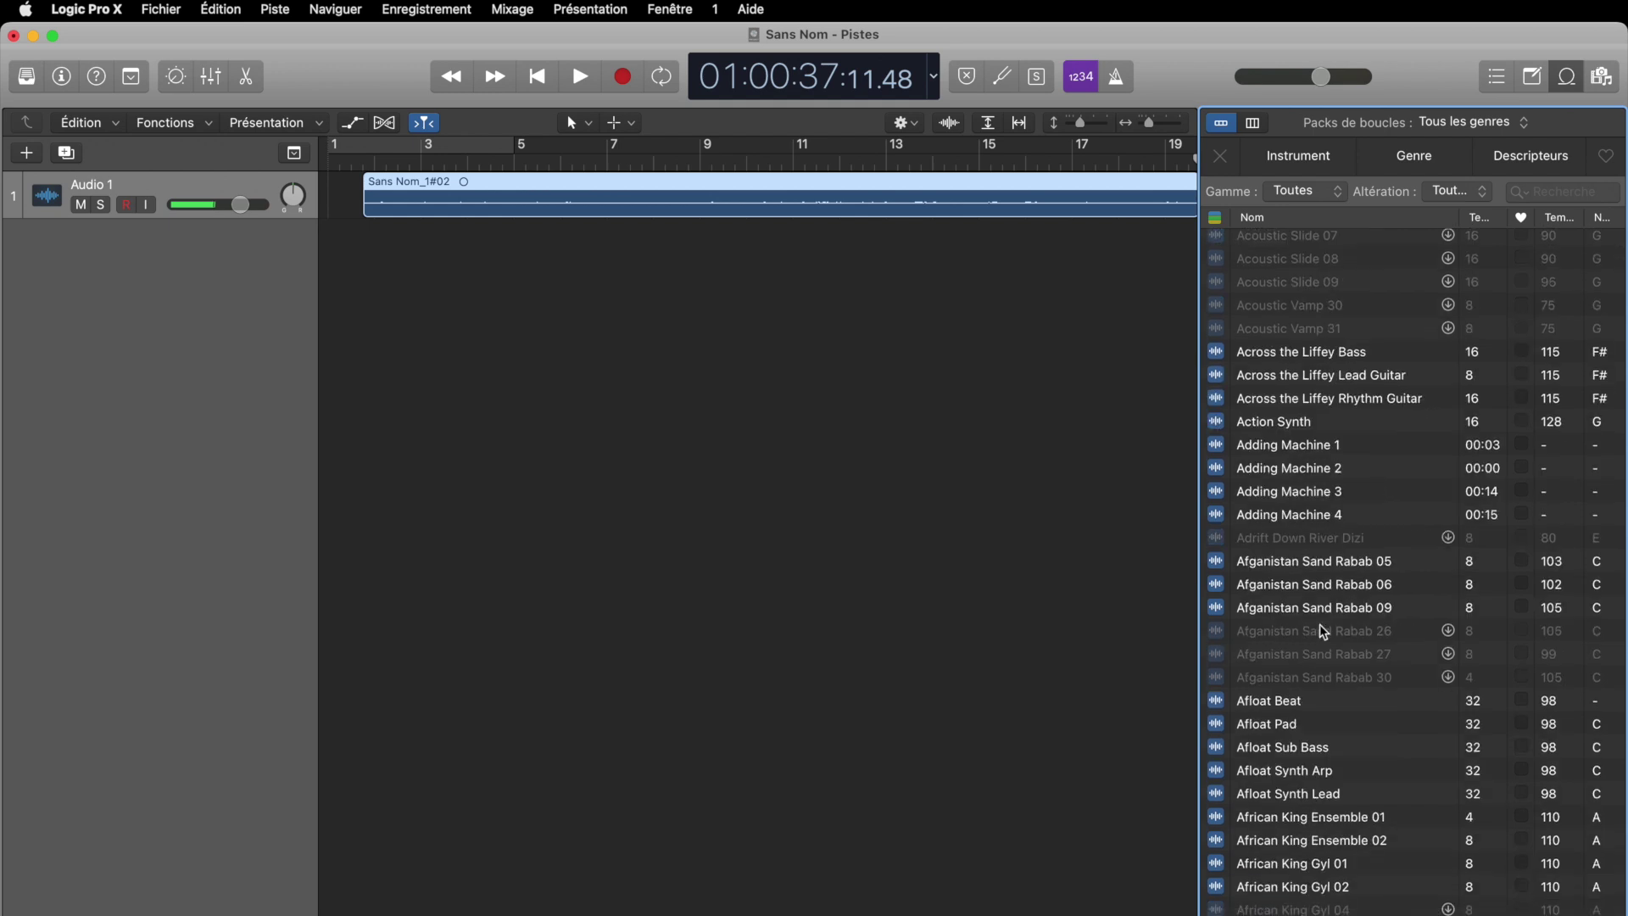
pyautogui.scroll(-10, 1324, 631)
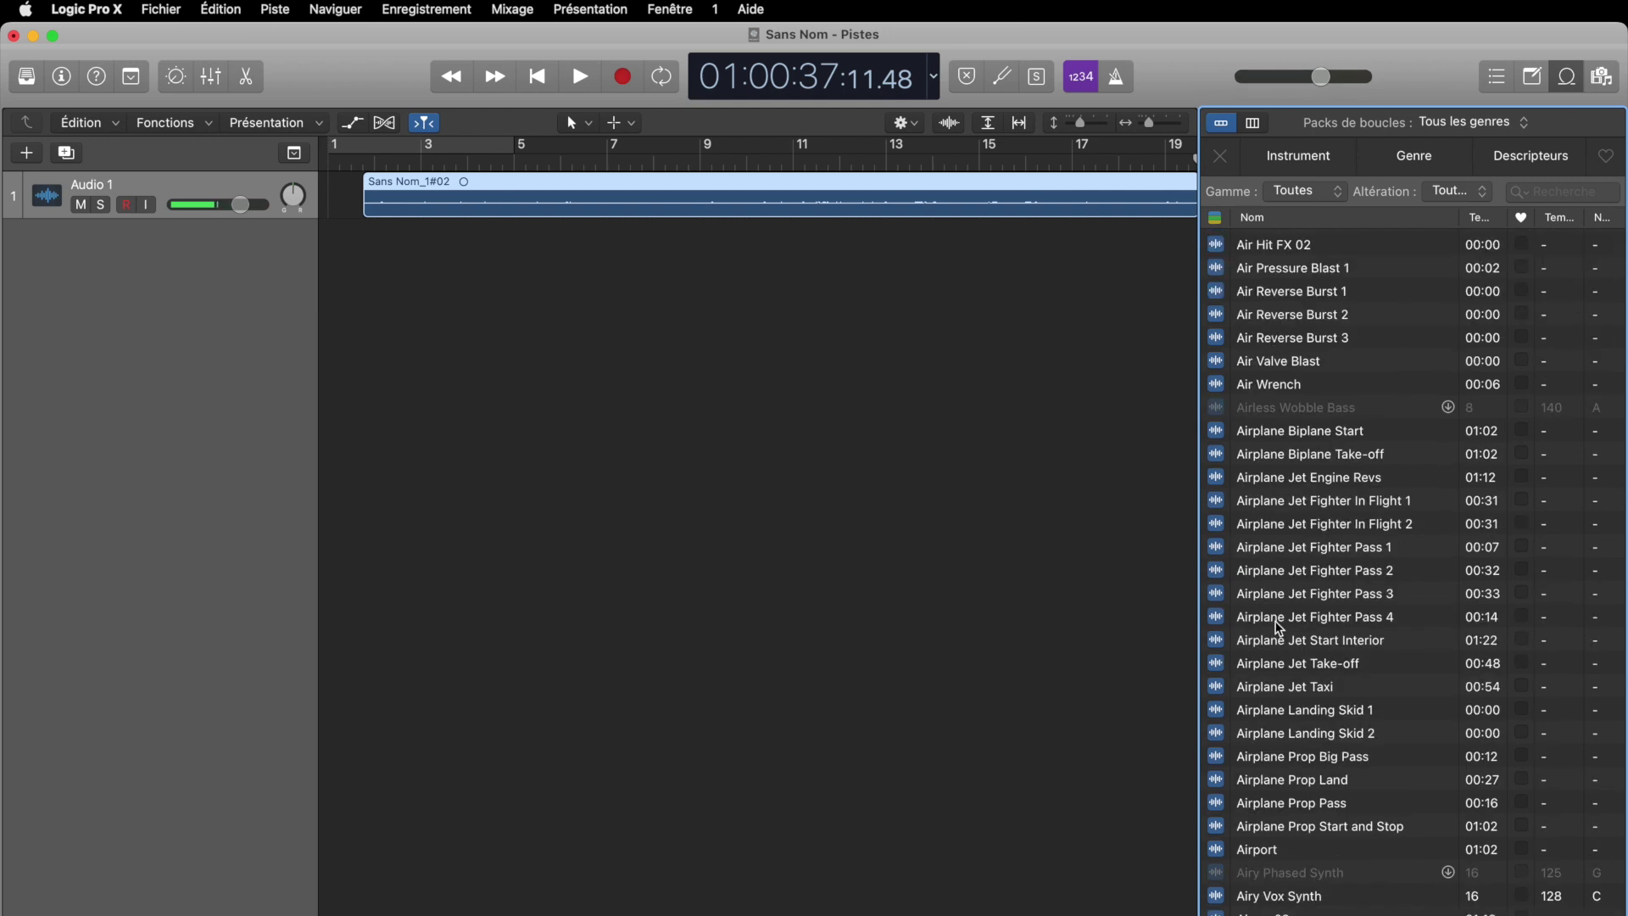
pyautogui.click(1279, 624)
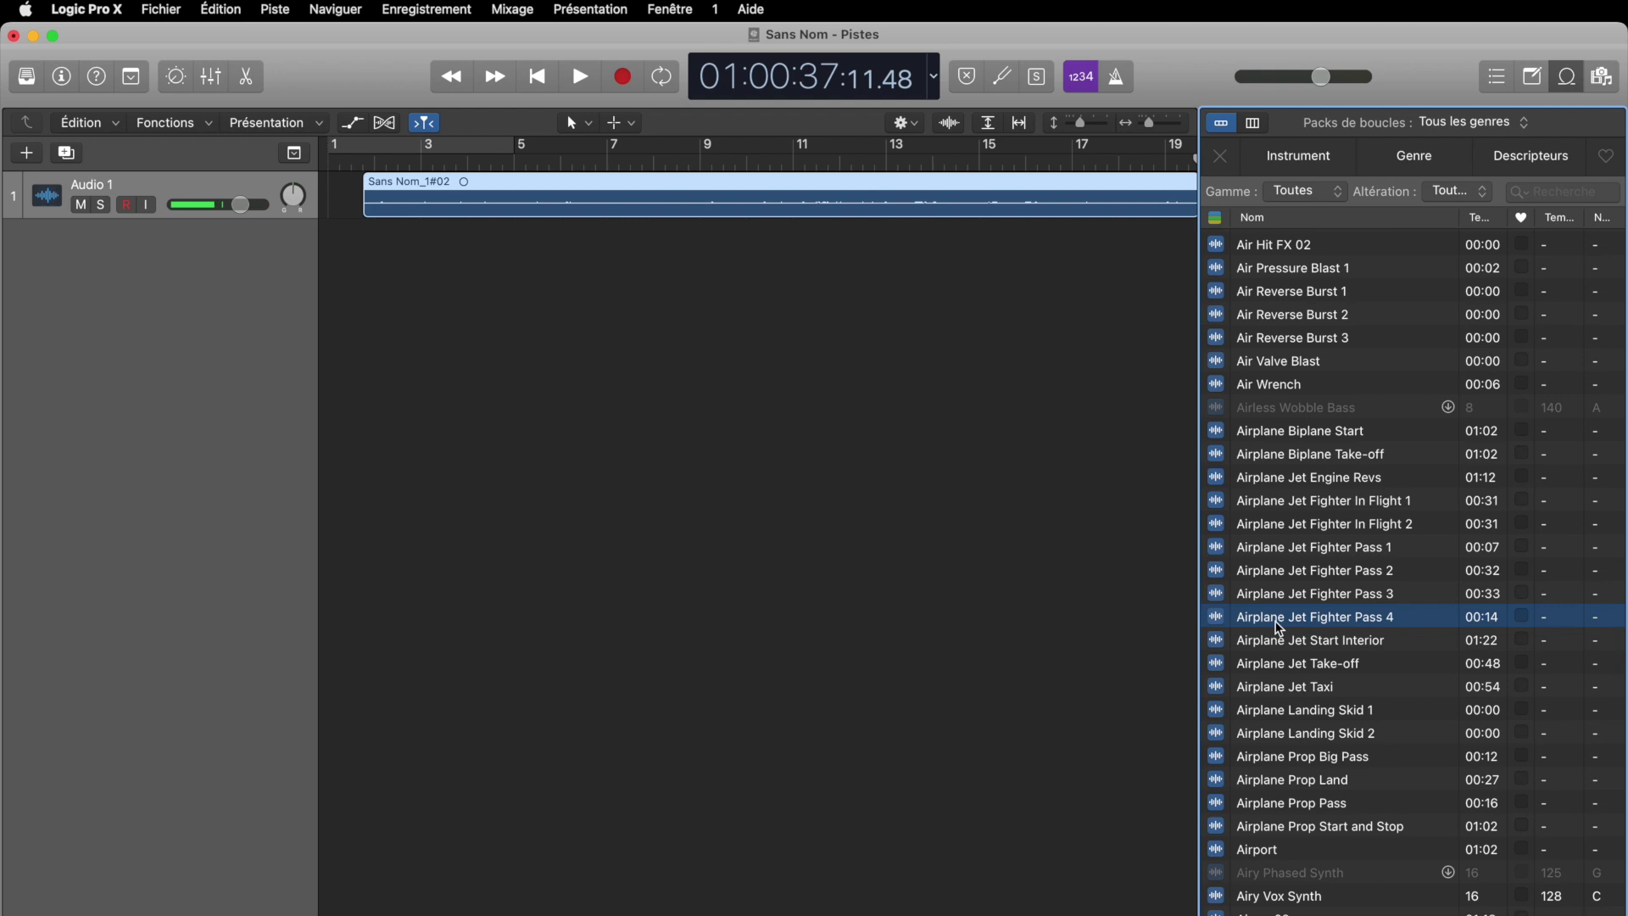
pyautogui.press('o')
# Examine the recorded region's waveform in the audio editor and the channel strips in the mixer, closing each view
pyautogui.click(247, 77)
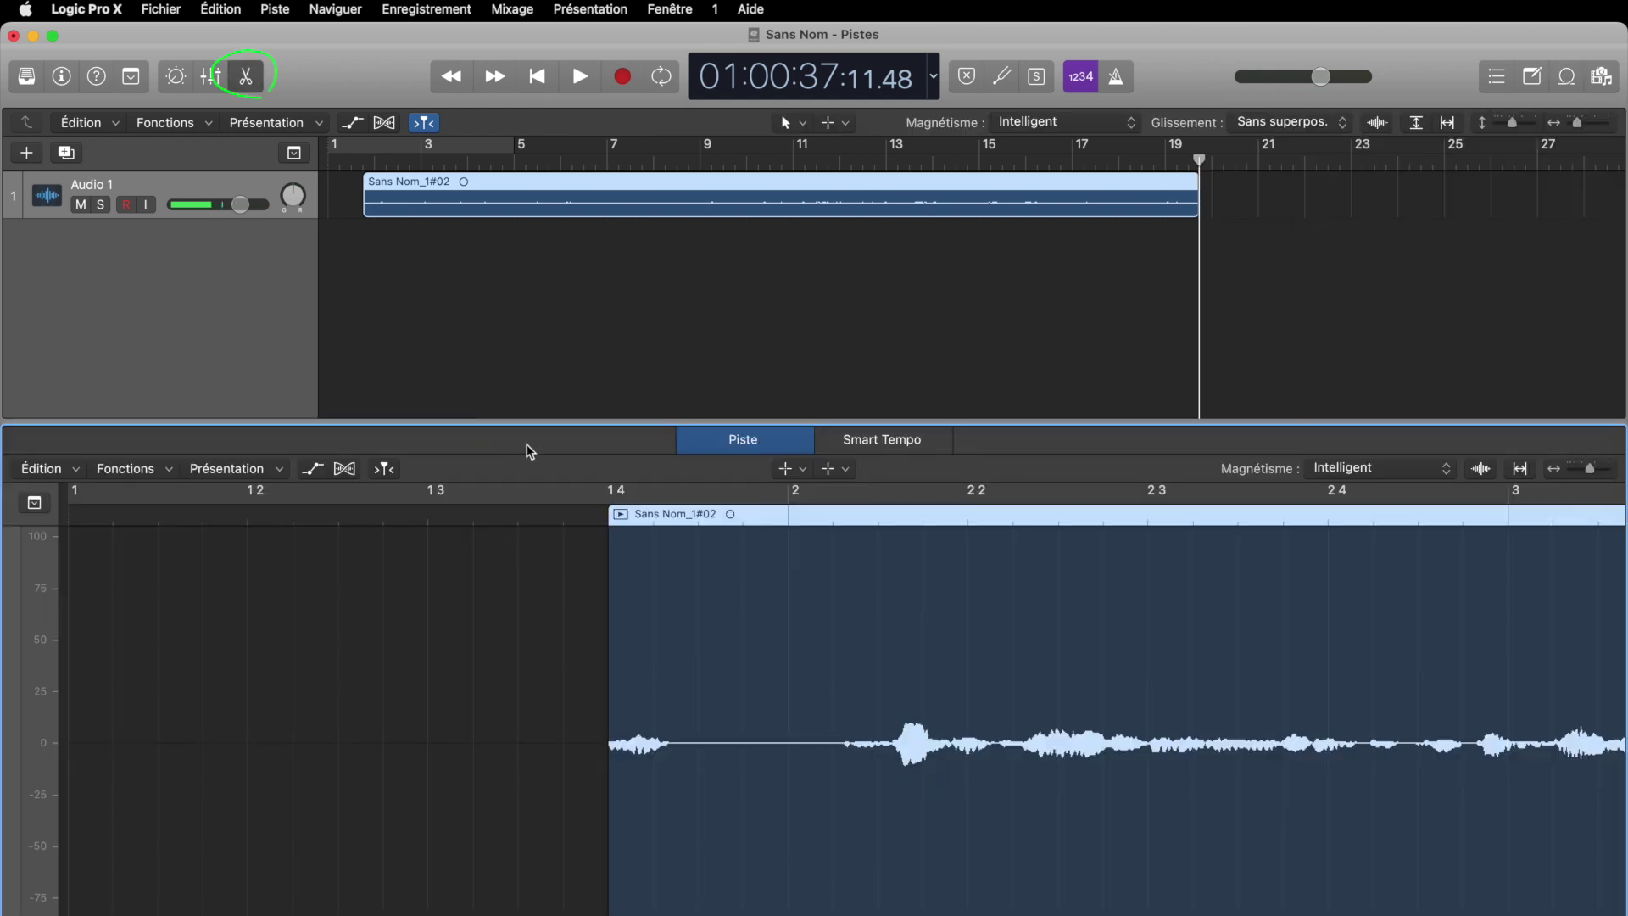
pyautogui.hscroll(10, 832, 705)
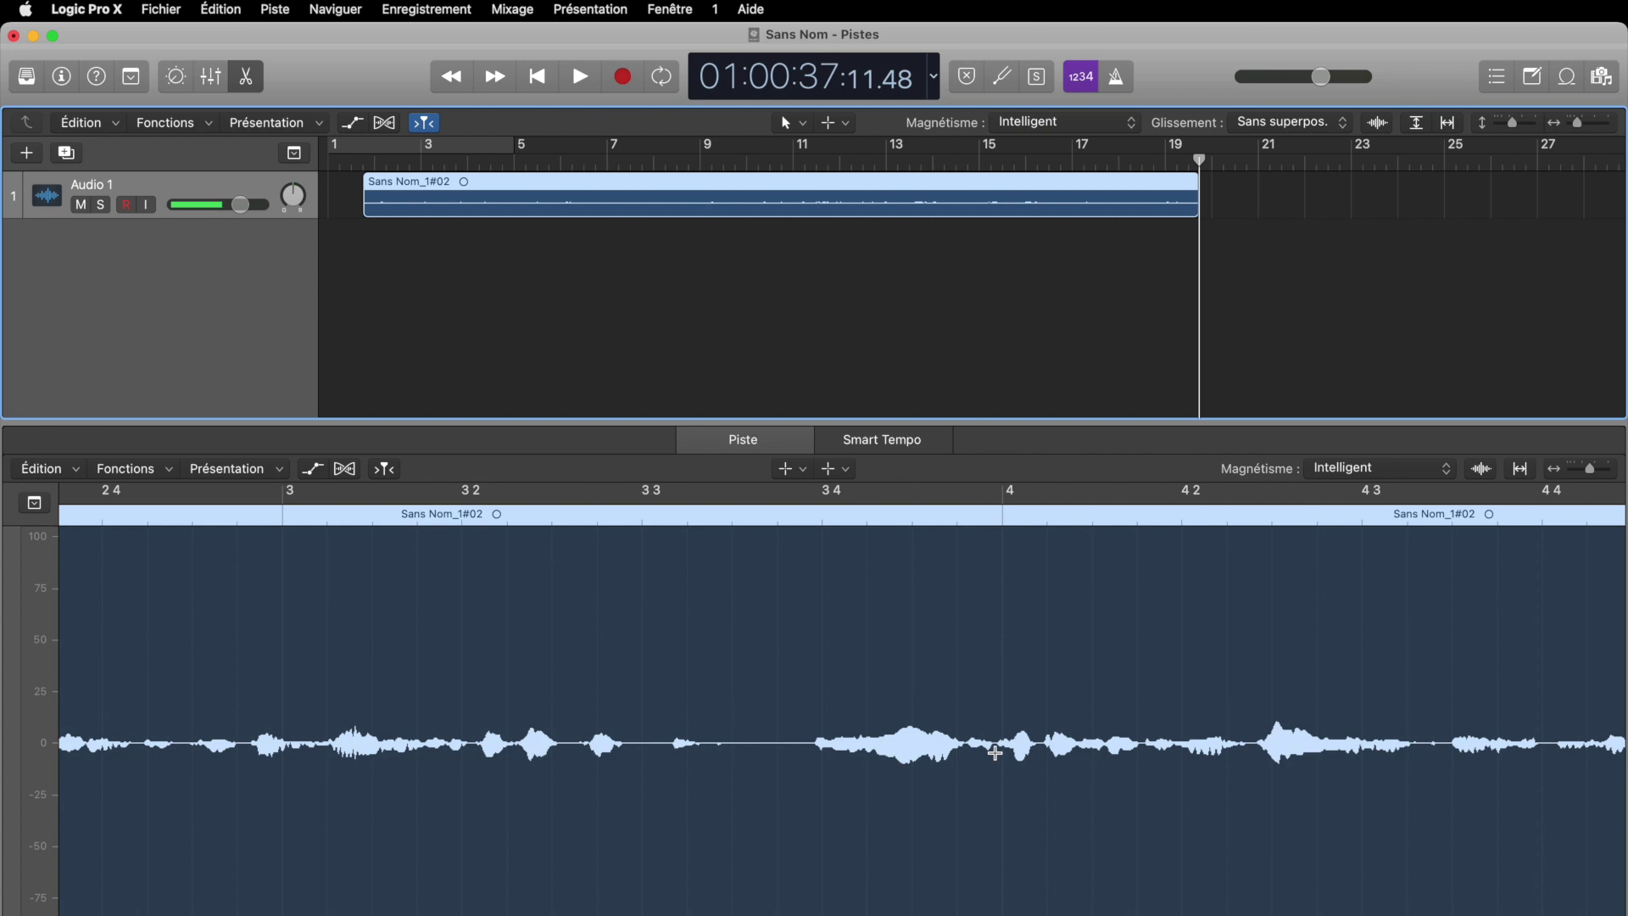
pyautogui.click(246, 77)
pyautogui.click(214, 79)
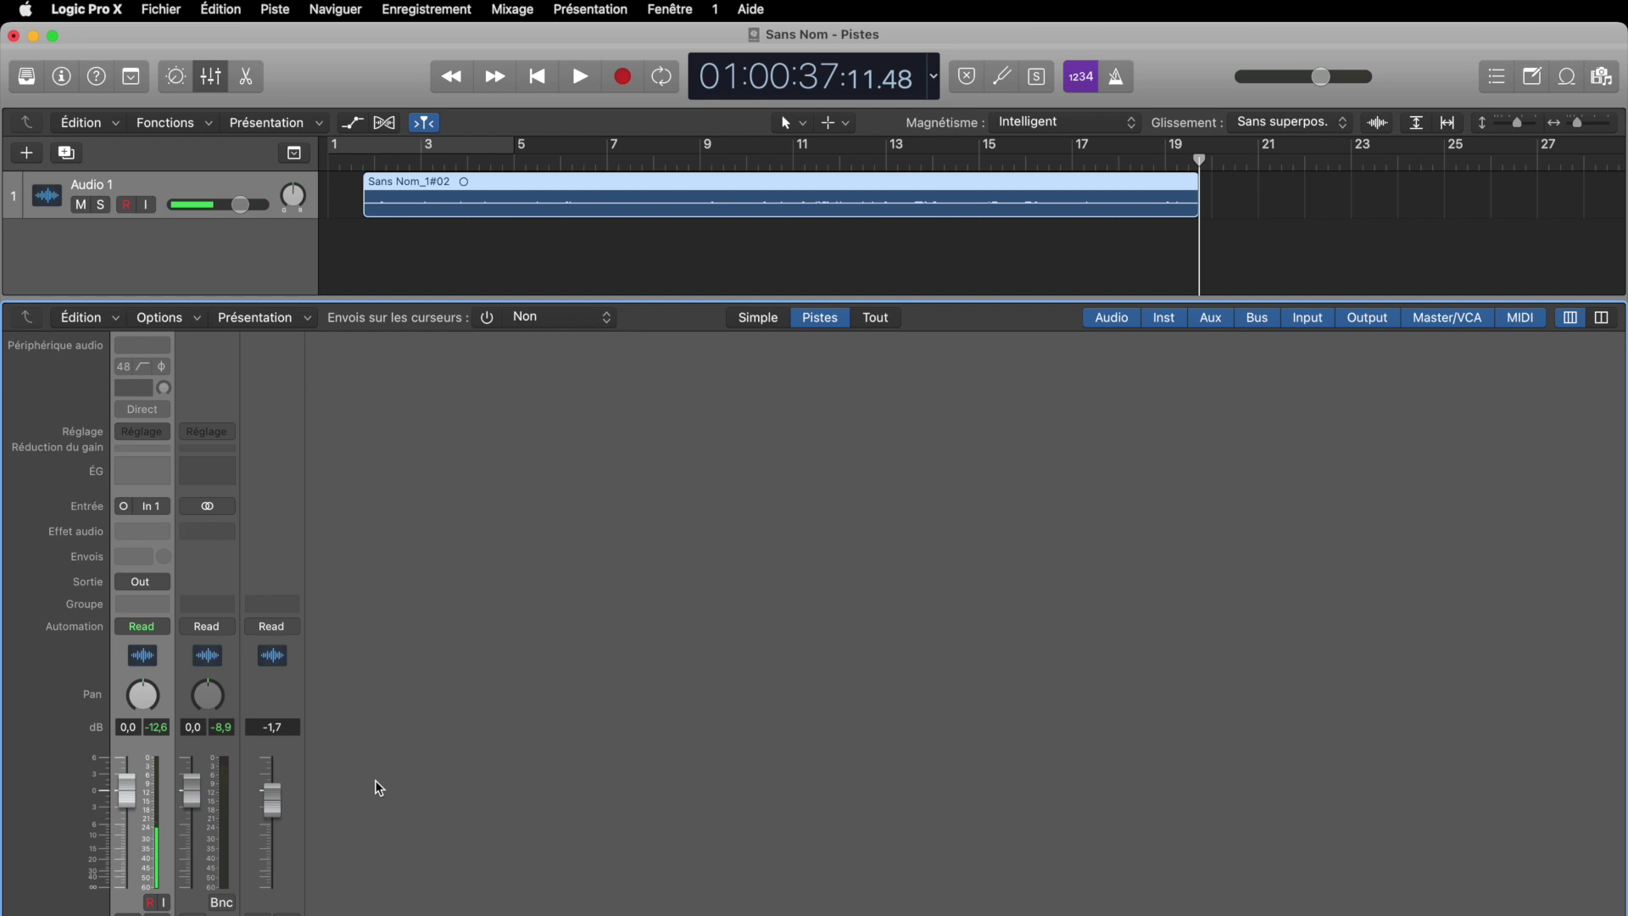
pyautogui.press('x')
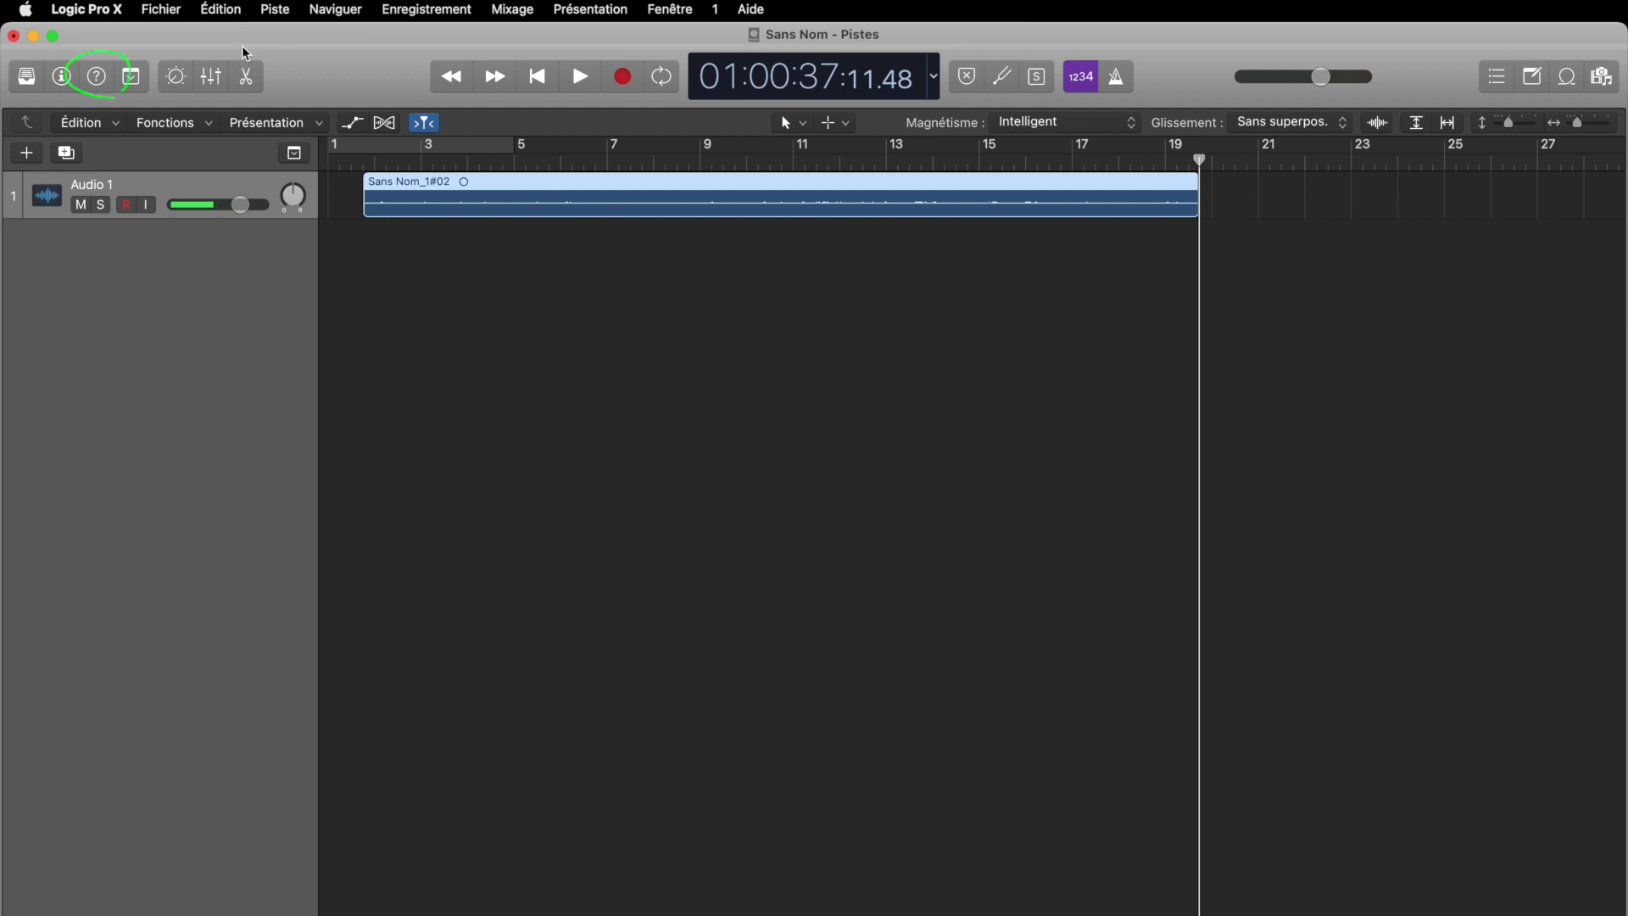
# Show Quick Help for the Audio 1 track header and hide it again
pyautogui.click(98, 79)
pyautogui.moveTo(128, 191)
pyautogui.click(95, 81)
# Increase the track height and horizontal zoom, and bring bars 16 to 19 of the recorded region into view
pyautogui.moveTo(1508, 120); pyautogui.dragTo(1523, 121)
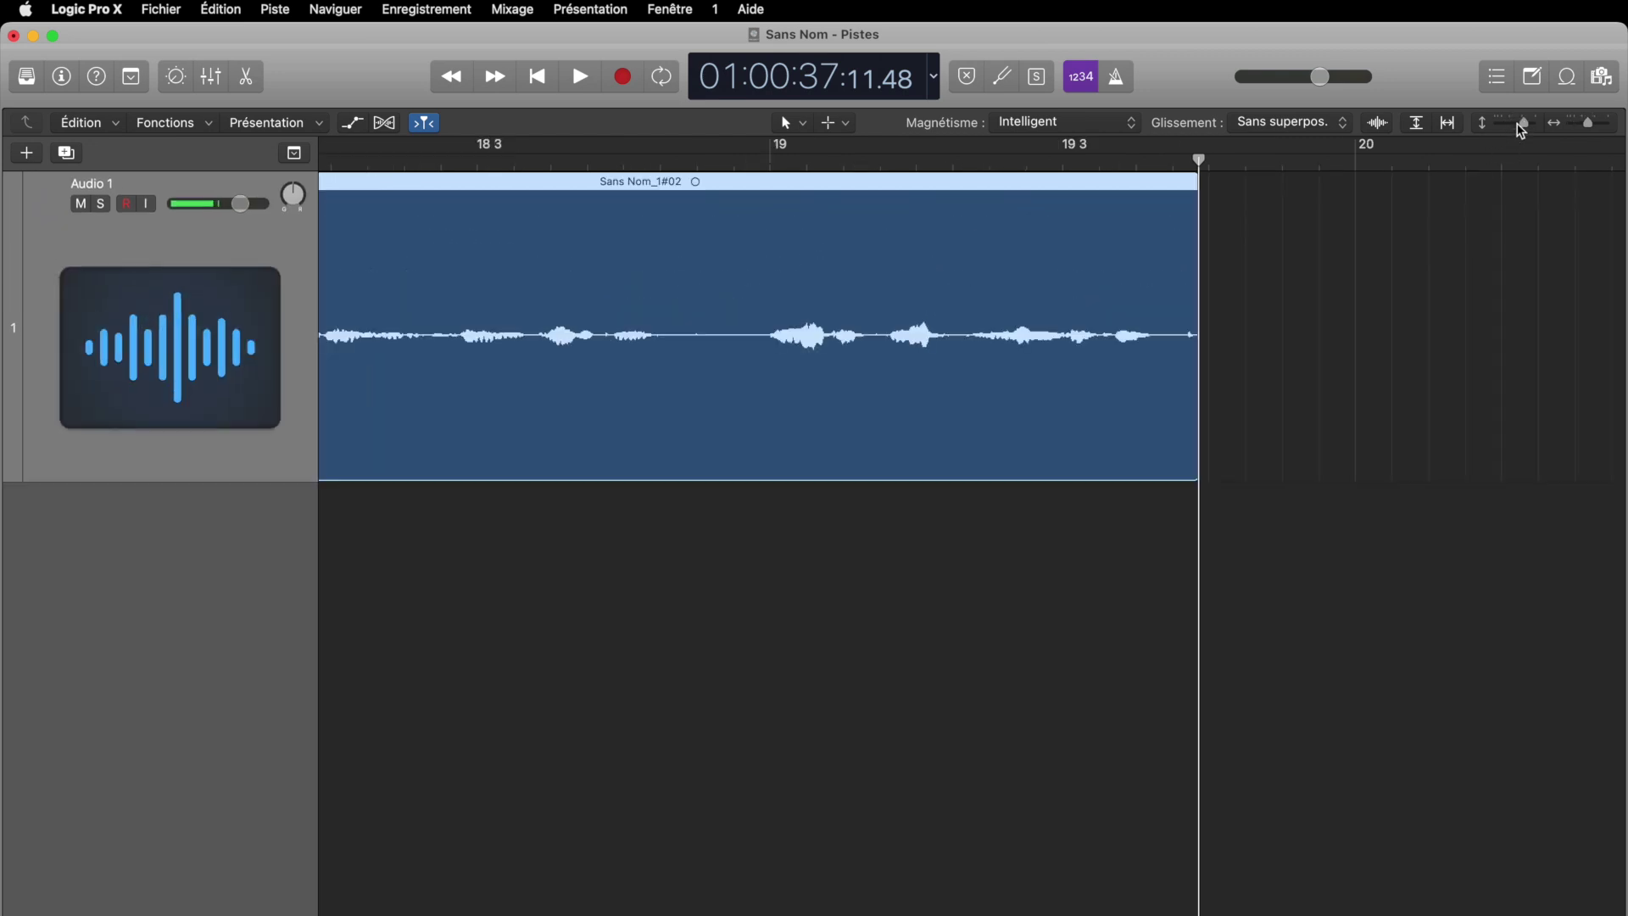
pyautogui.moveTo(1523, 123); pyautogui.dragTo(1590, 129)
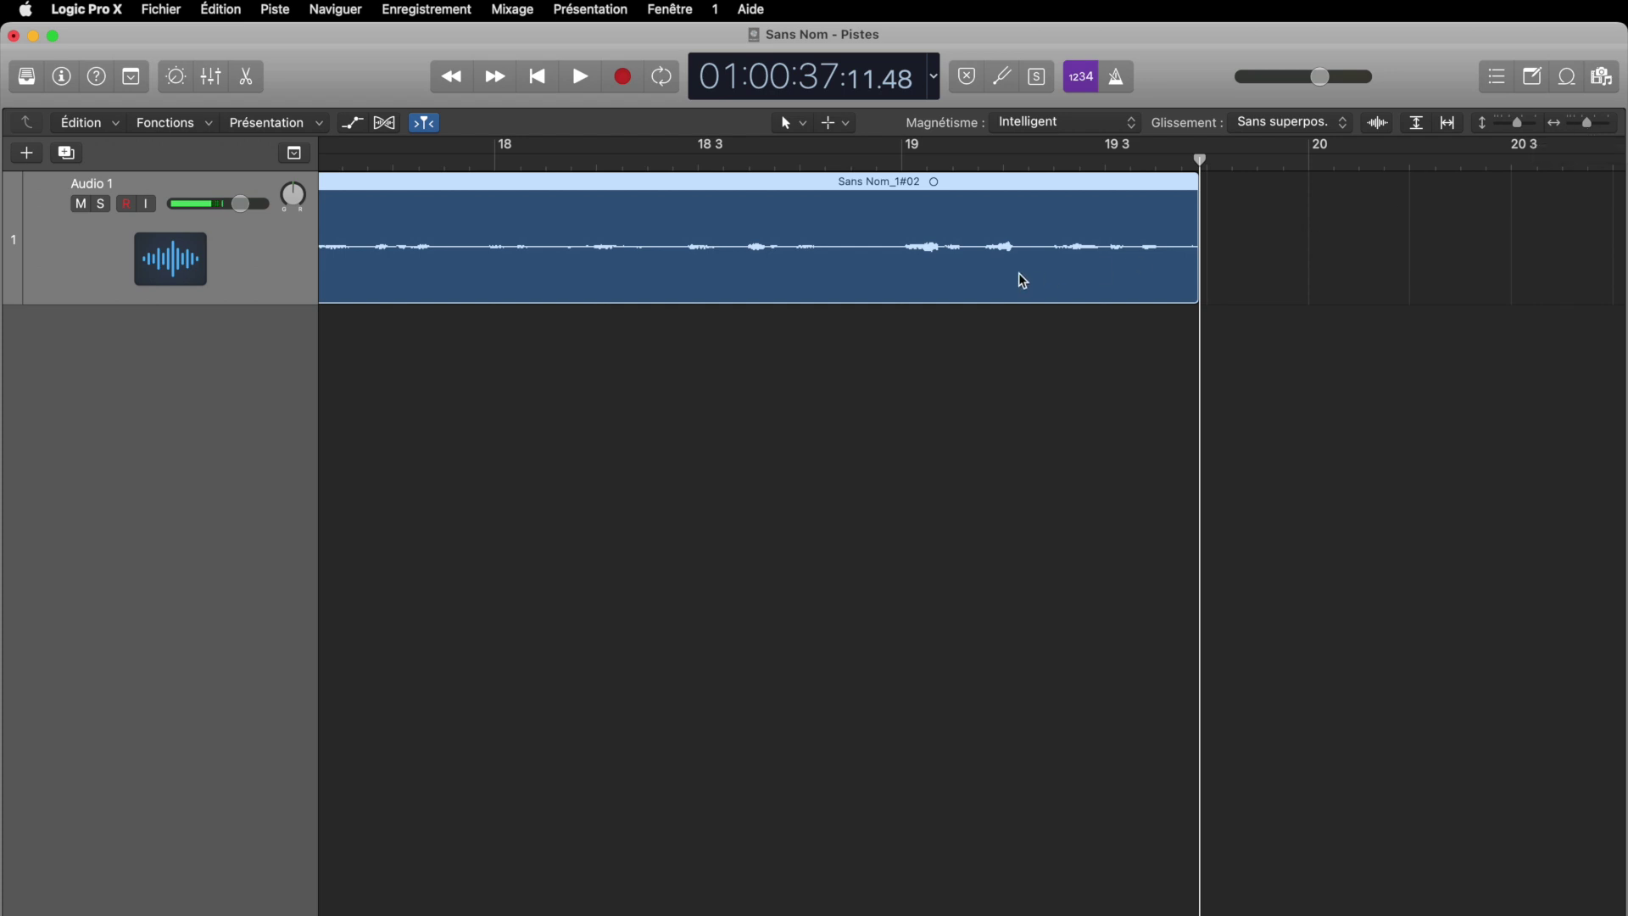
pyautogui.scroll(10, 1023, 280)
pyautogui.scroll(-10, 1023, 281)
pyautogui.scroll(-2, 1021, 276)
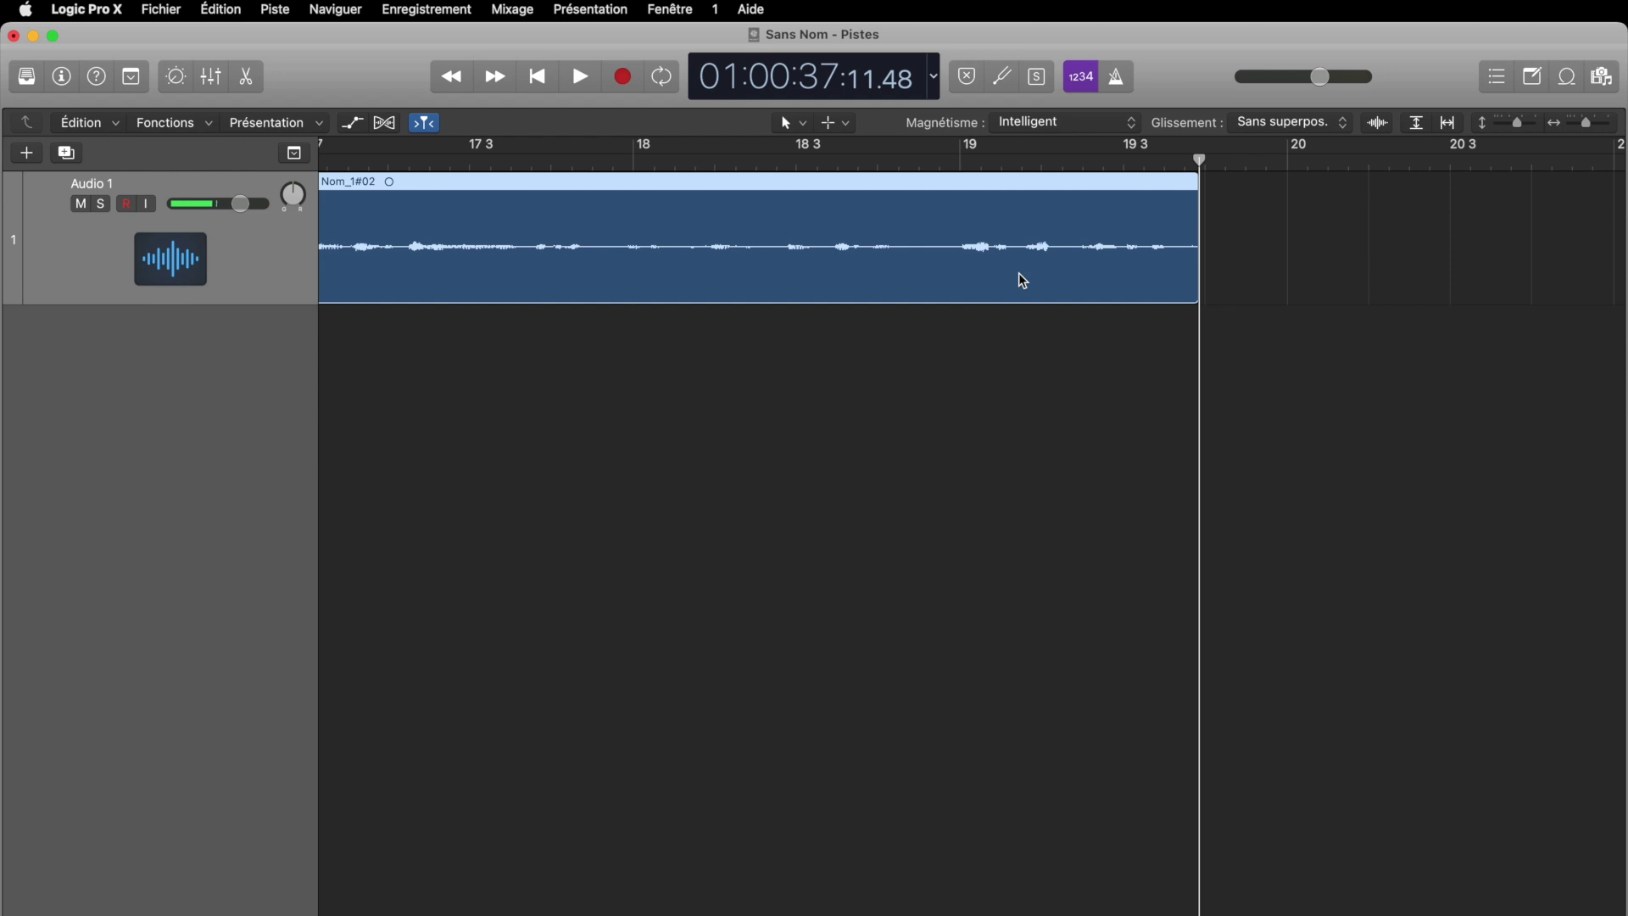
pyautogui.hscroll(-5, 1023, 281)
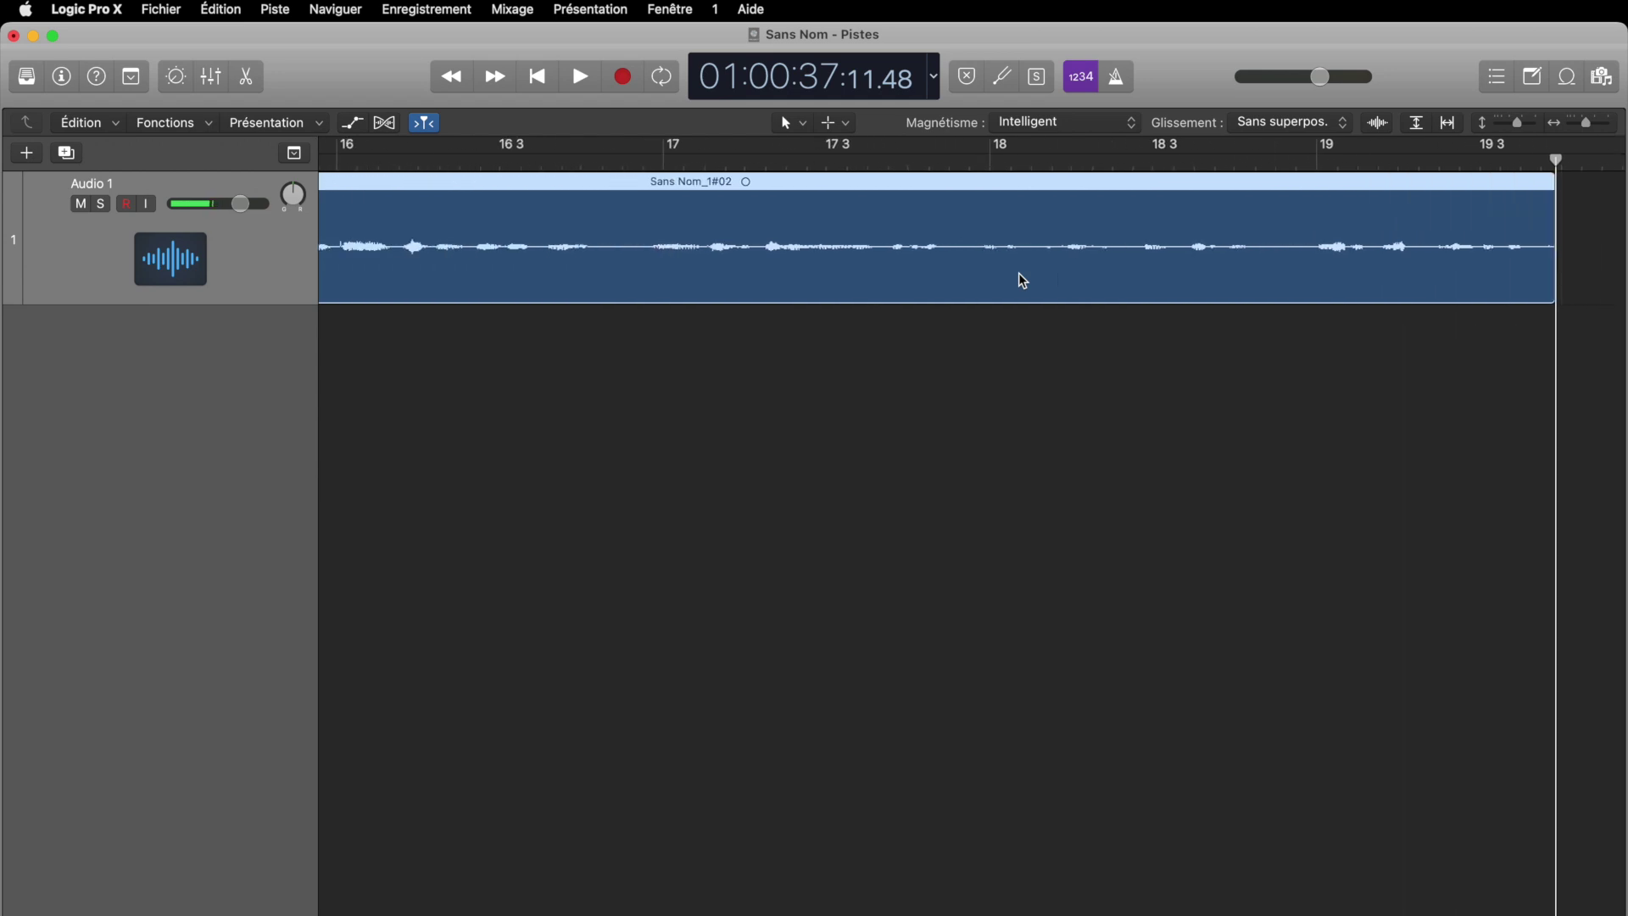
# Move the recorded region about one beat earlier with the Pointer tool (Outil Pointeur)
pyautogui.click(805, 129)
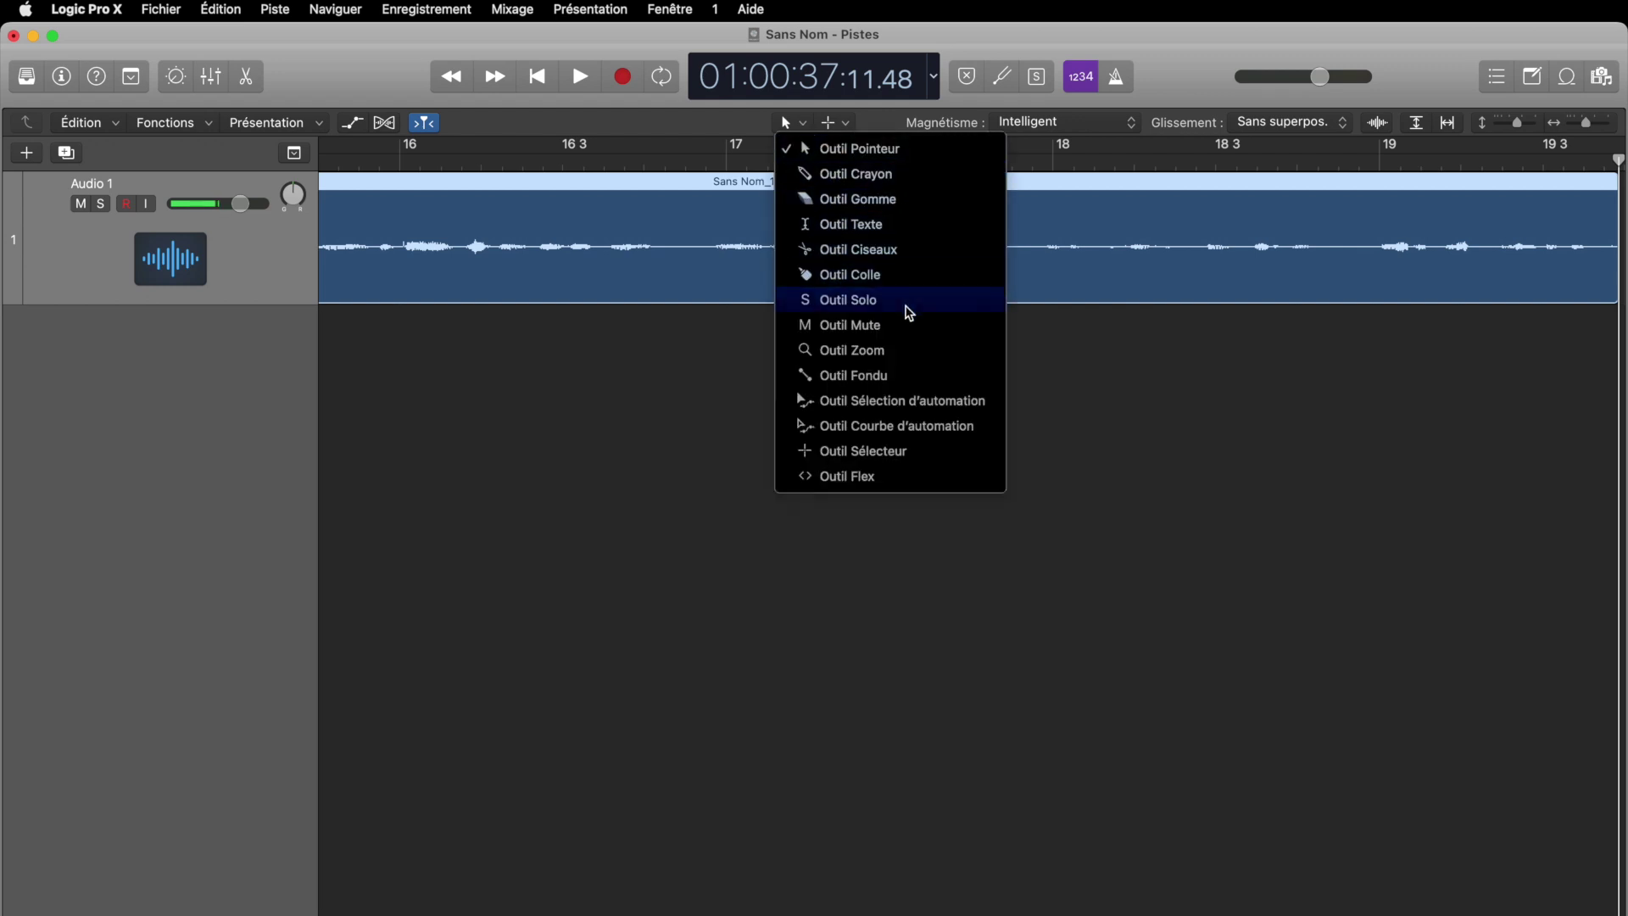
pyautogui.click(877, 156)
pyautogui.moveTo(727, 224); pyautogui.dragTo(644, 227)
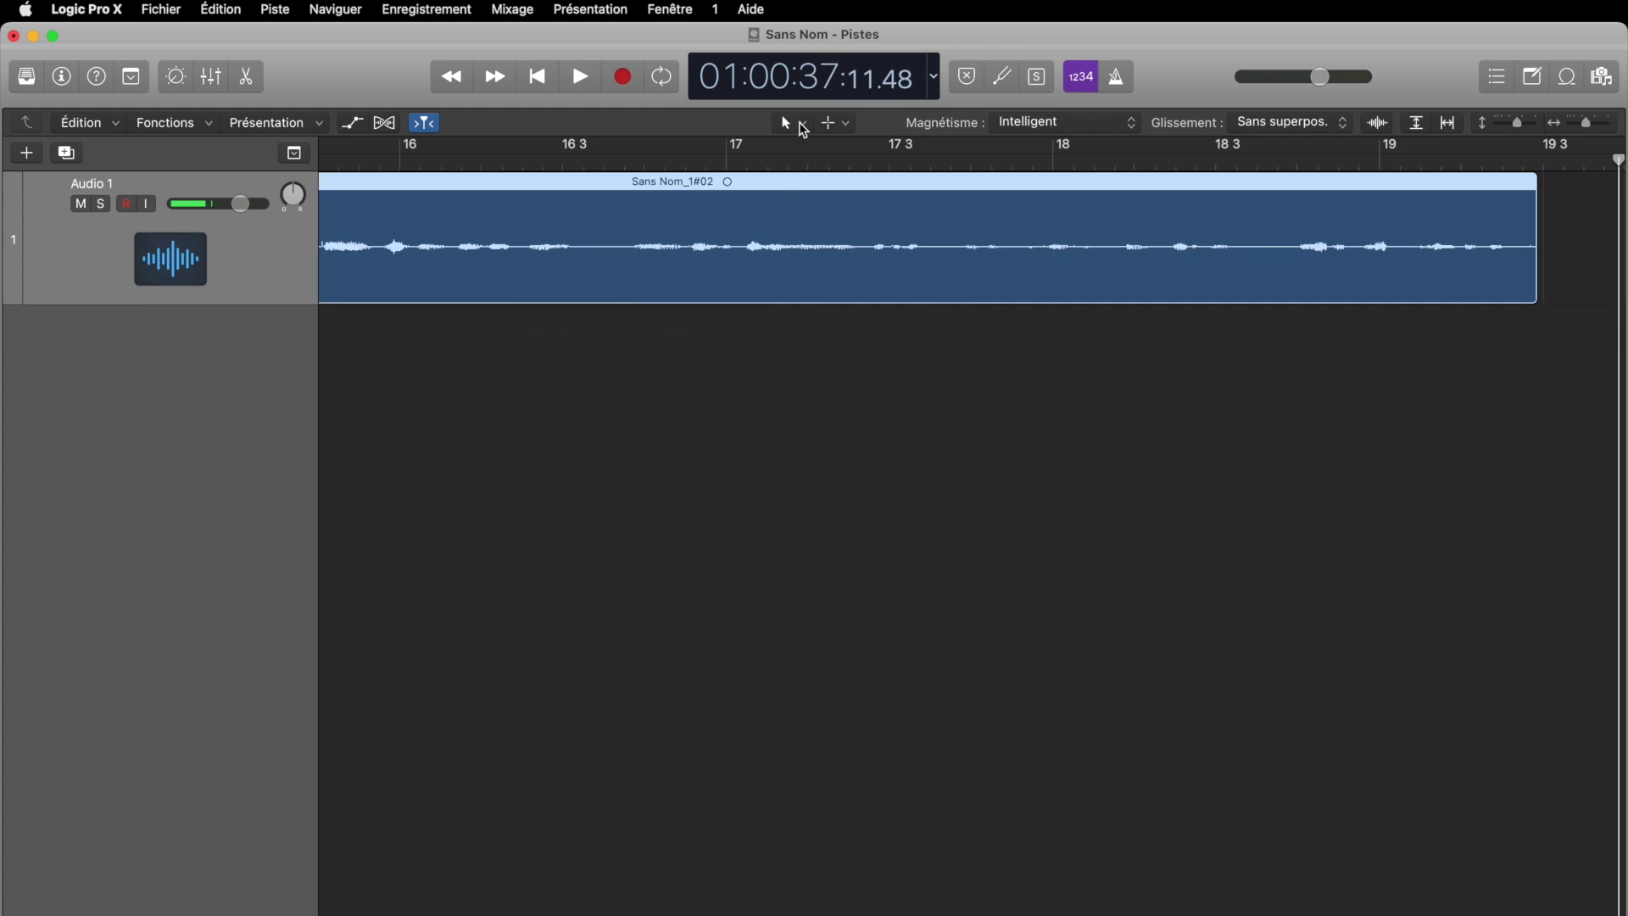
# Try to erase the recorded region with the Eraser tool (Outil Gomme) and cancel the file deletion
pyautogui.click(803, 127)
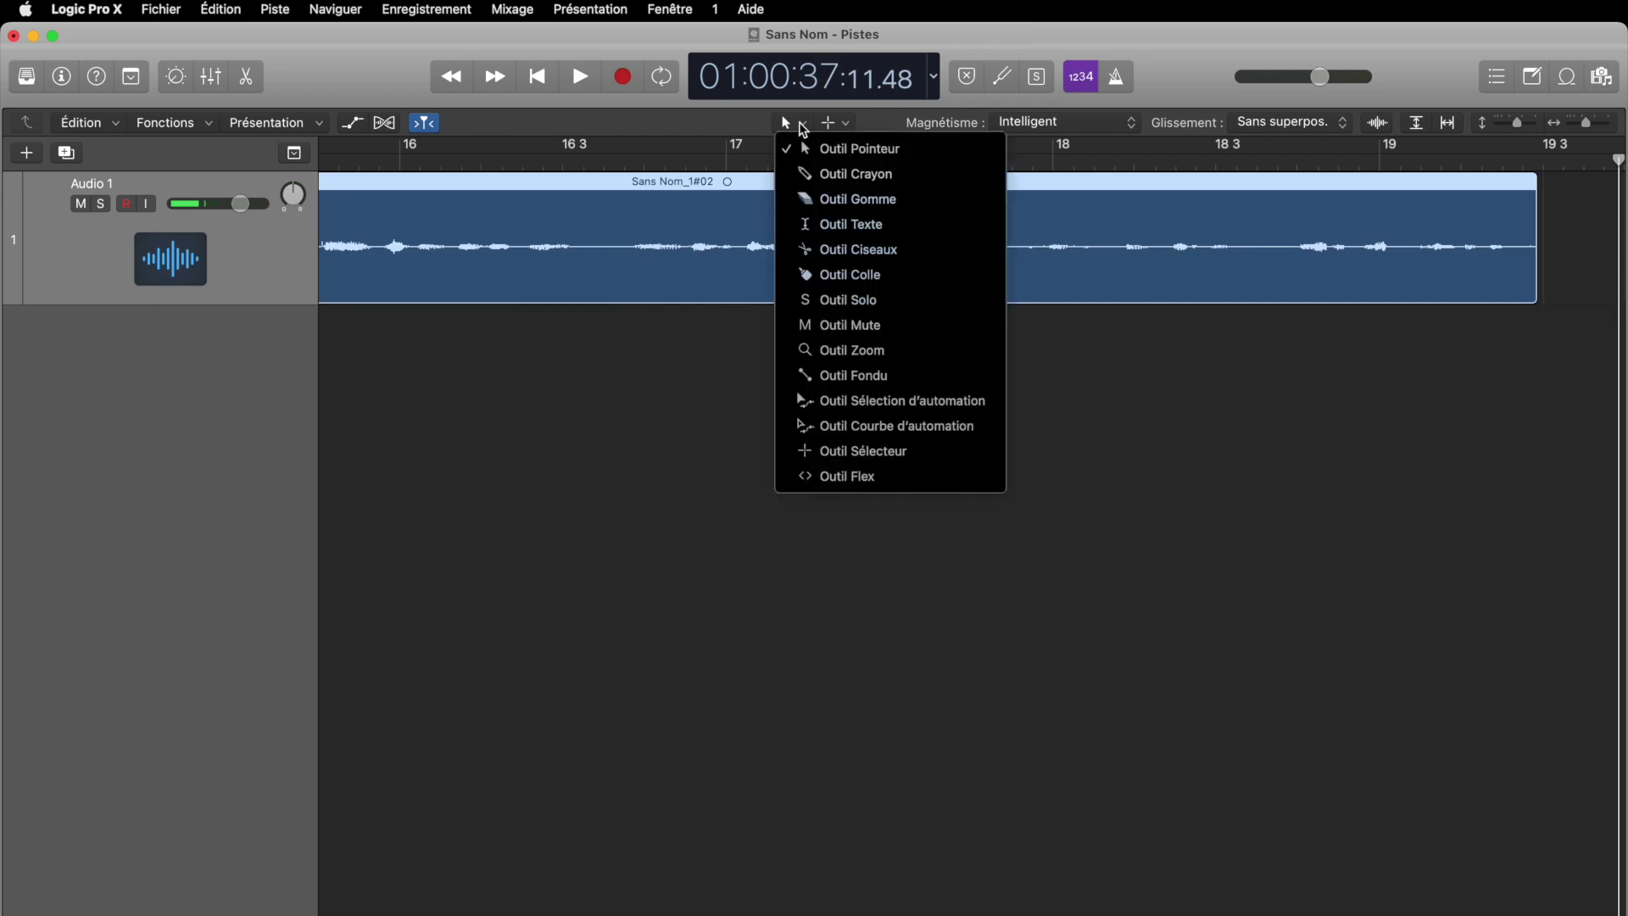
pyautogui.click(827, 198)
pyautogui.click(789, 220)
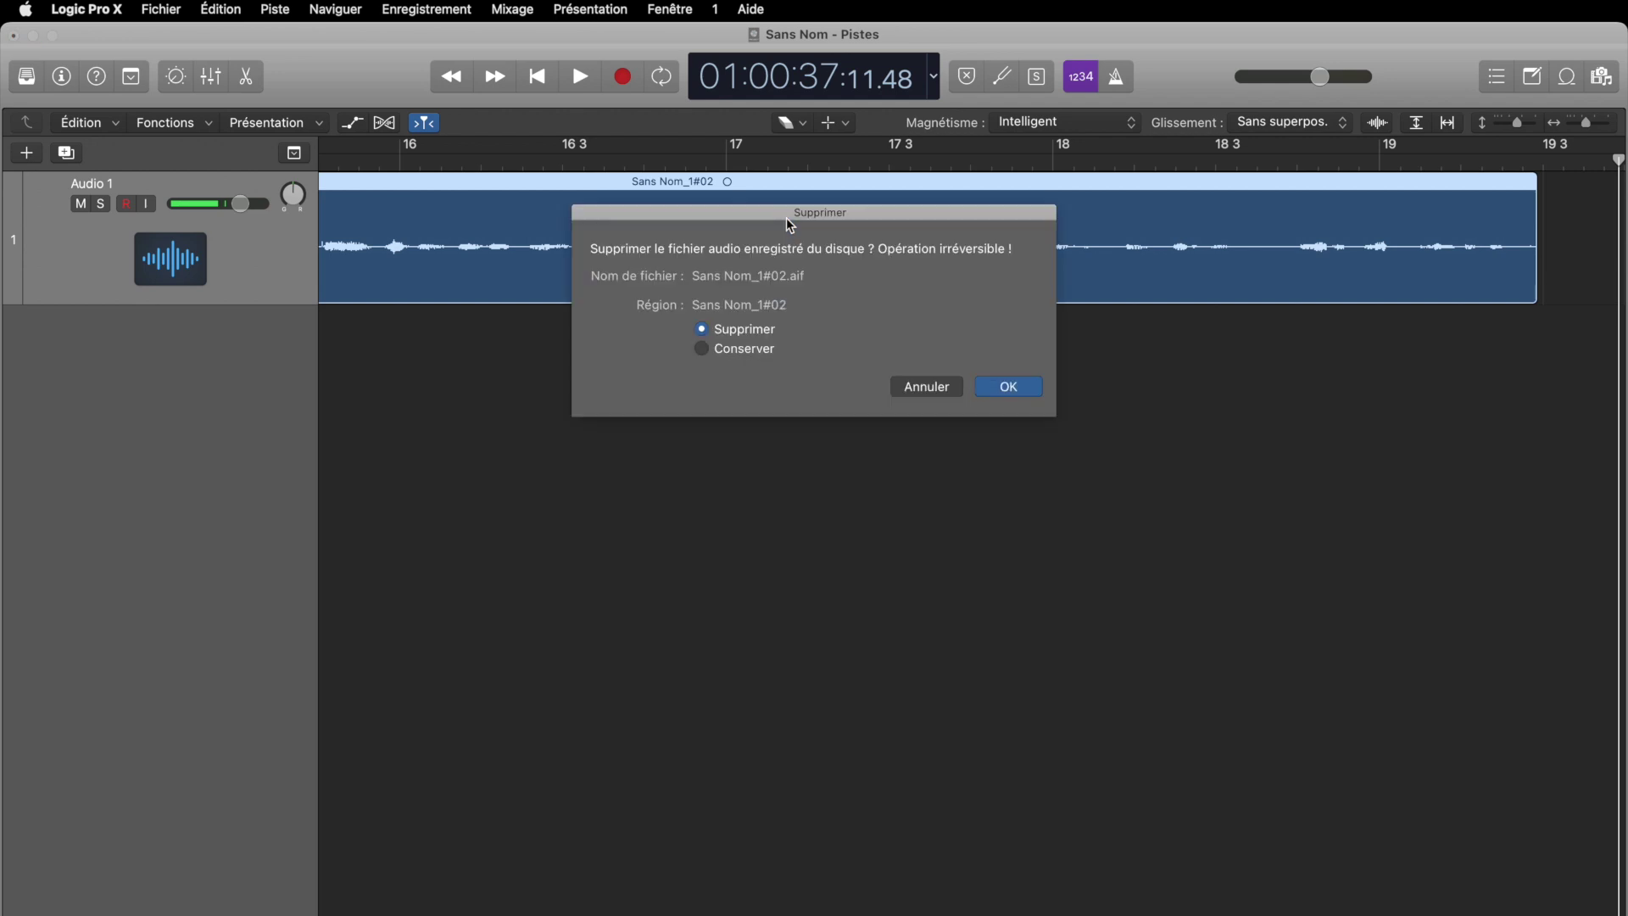
pyautogui.click(907, 388)
# Split the recorded region at five points between bar 16 beat 3 and bar 18 with the Scissors tool (Outil Ciseaux)
pyautogui.click(803, 125)
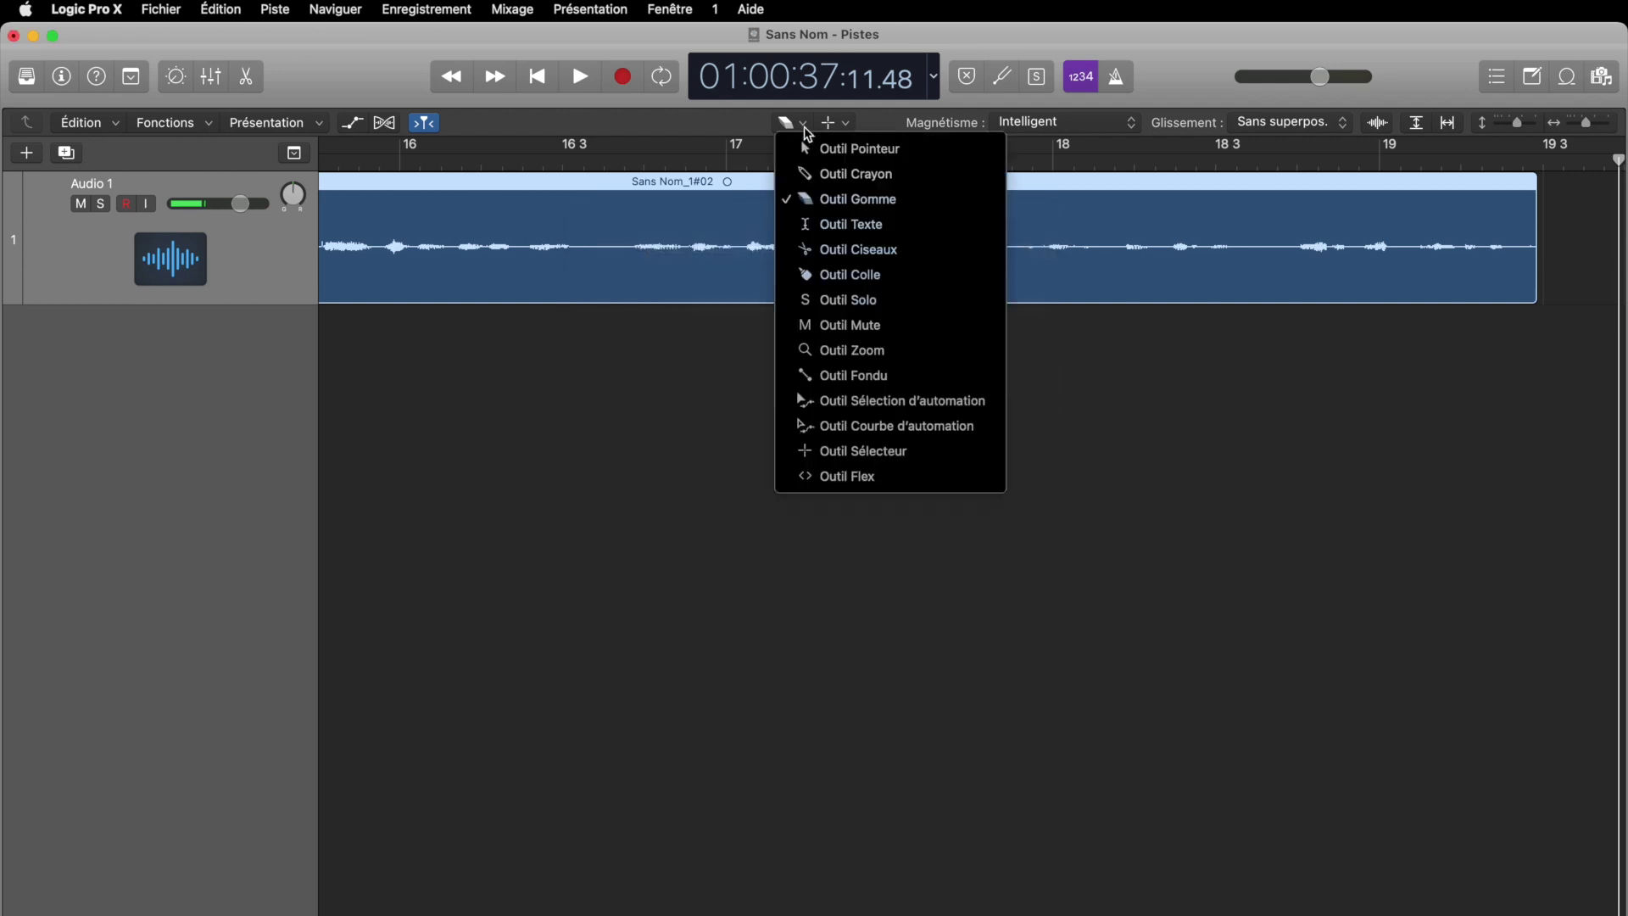
pyautogui.click(854, 251)
pyautogui.click(605, 241)
pyautogui.click(616, 246)
pyautogui.click(943, 246)
pyautogui.click(1016, 255)
pyautogui.click(580, 244)
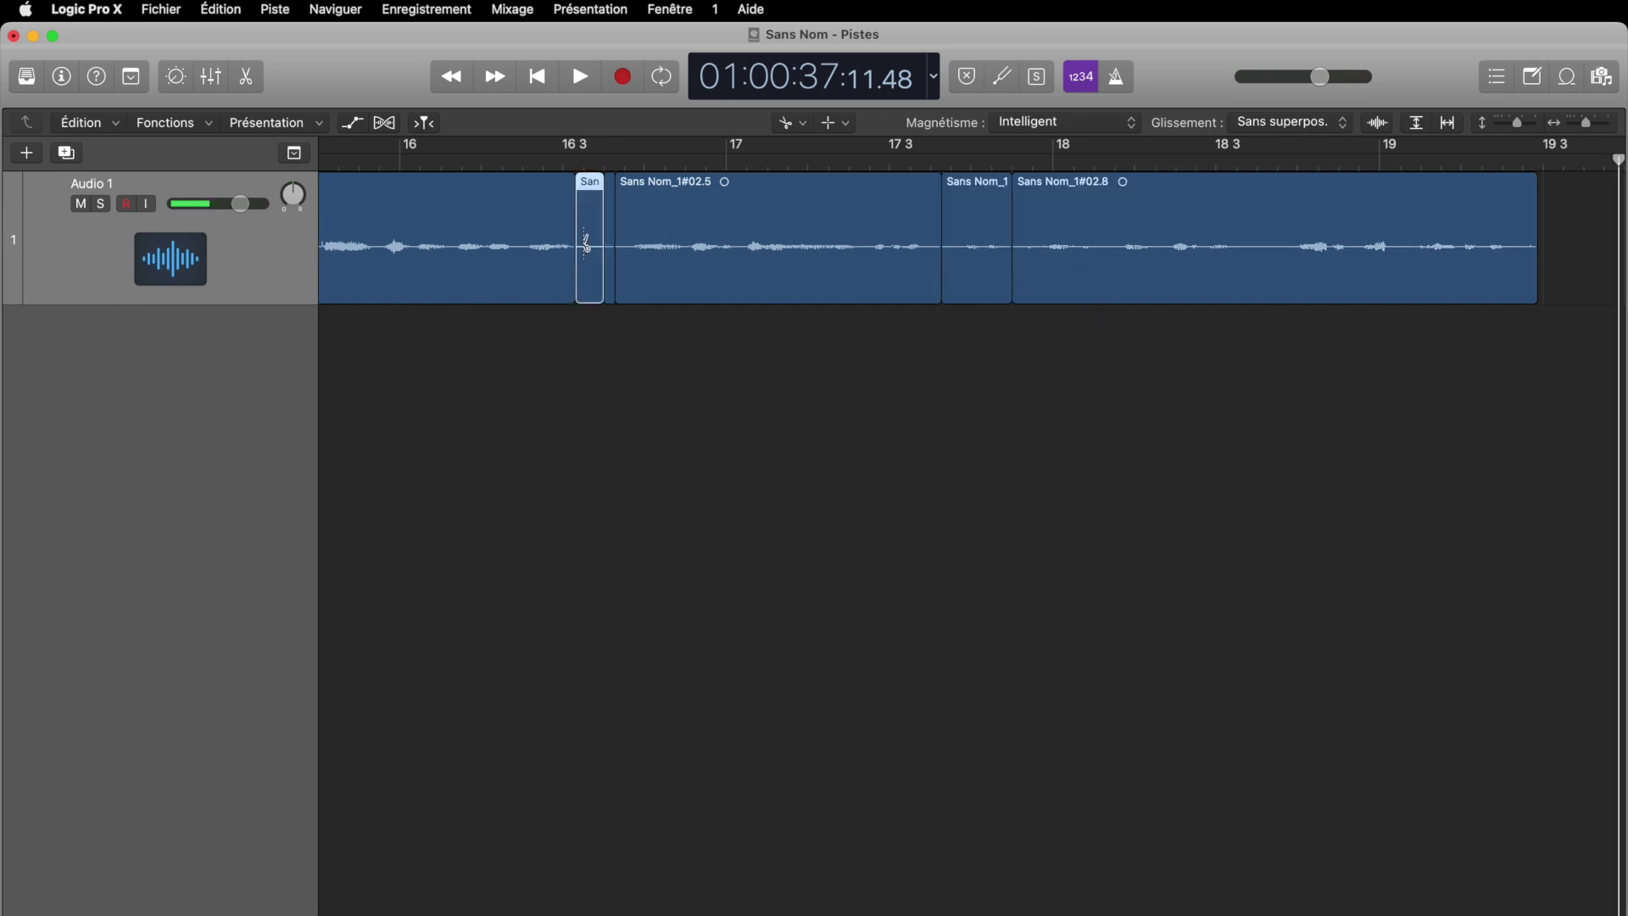
# Select a short range across the cut just after bar 17 beat 3 with the Marquee tool (Outil Sélecteur) and delete it
pyautogui.click(788, 123)
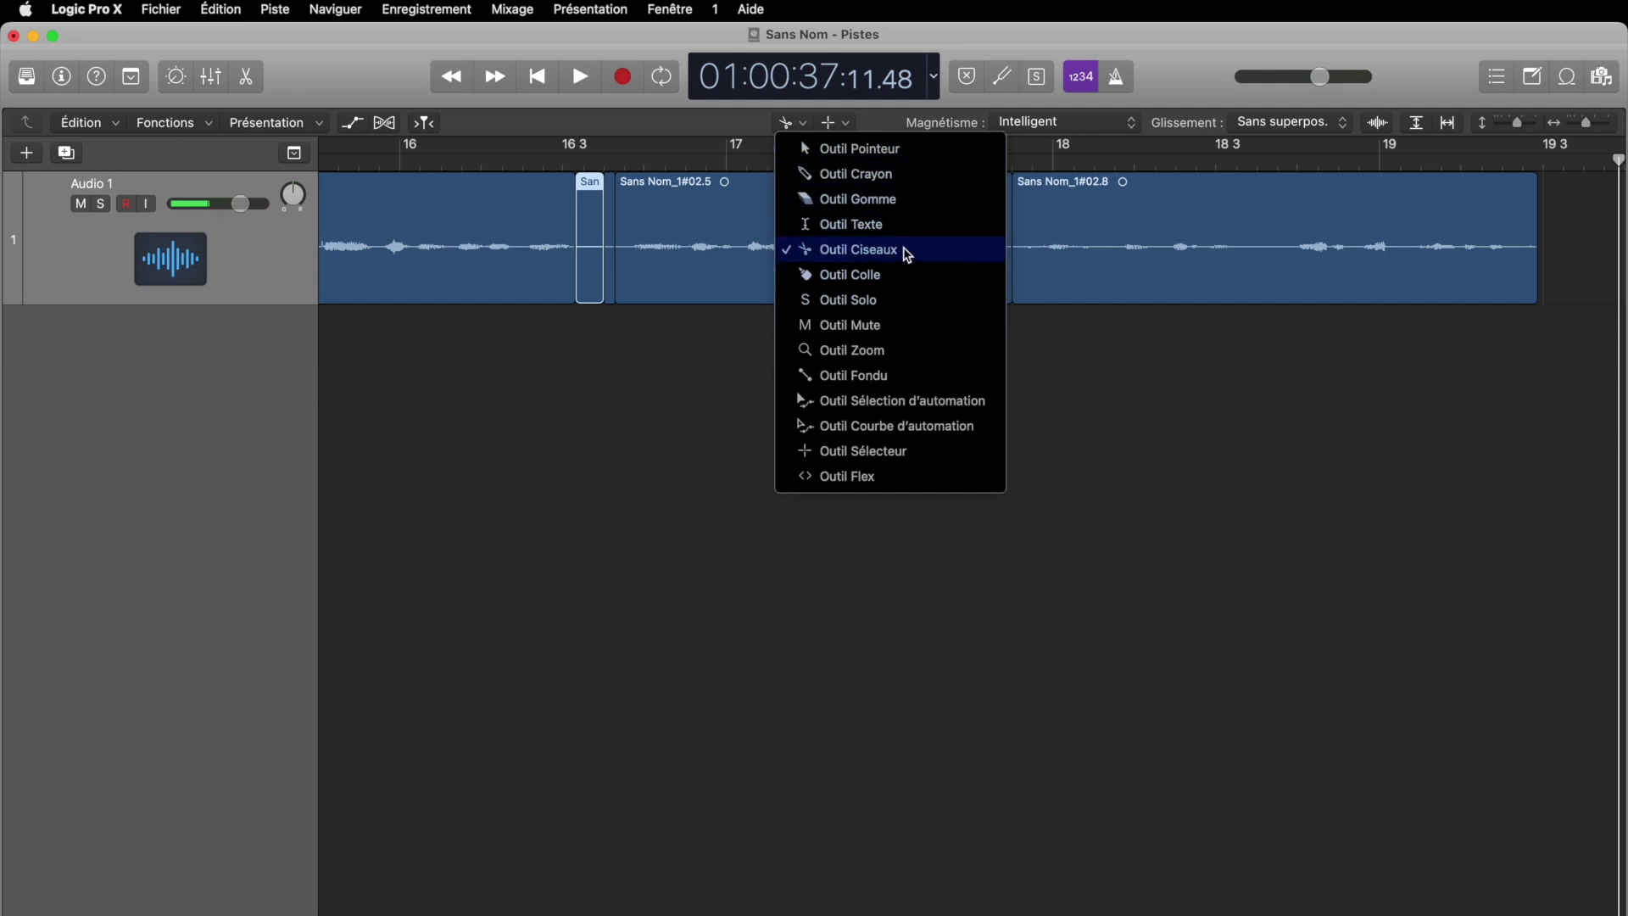
pyautogui.click(878, 458)
pyautogui.moveTo(923, 190)
pyautogui.mouseDown()
pyautogui.moveTo(983, 236)
pyautogui.moveTo(917, 237)
pyautogui.moveTo(958, 233)
pyautogui.mouseUp()
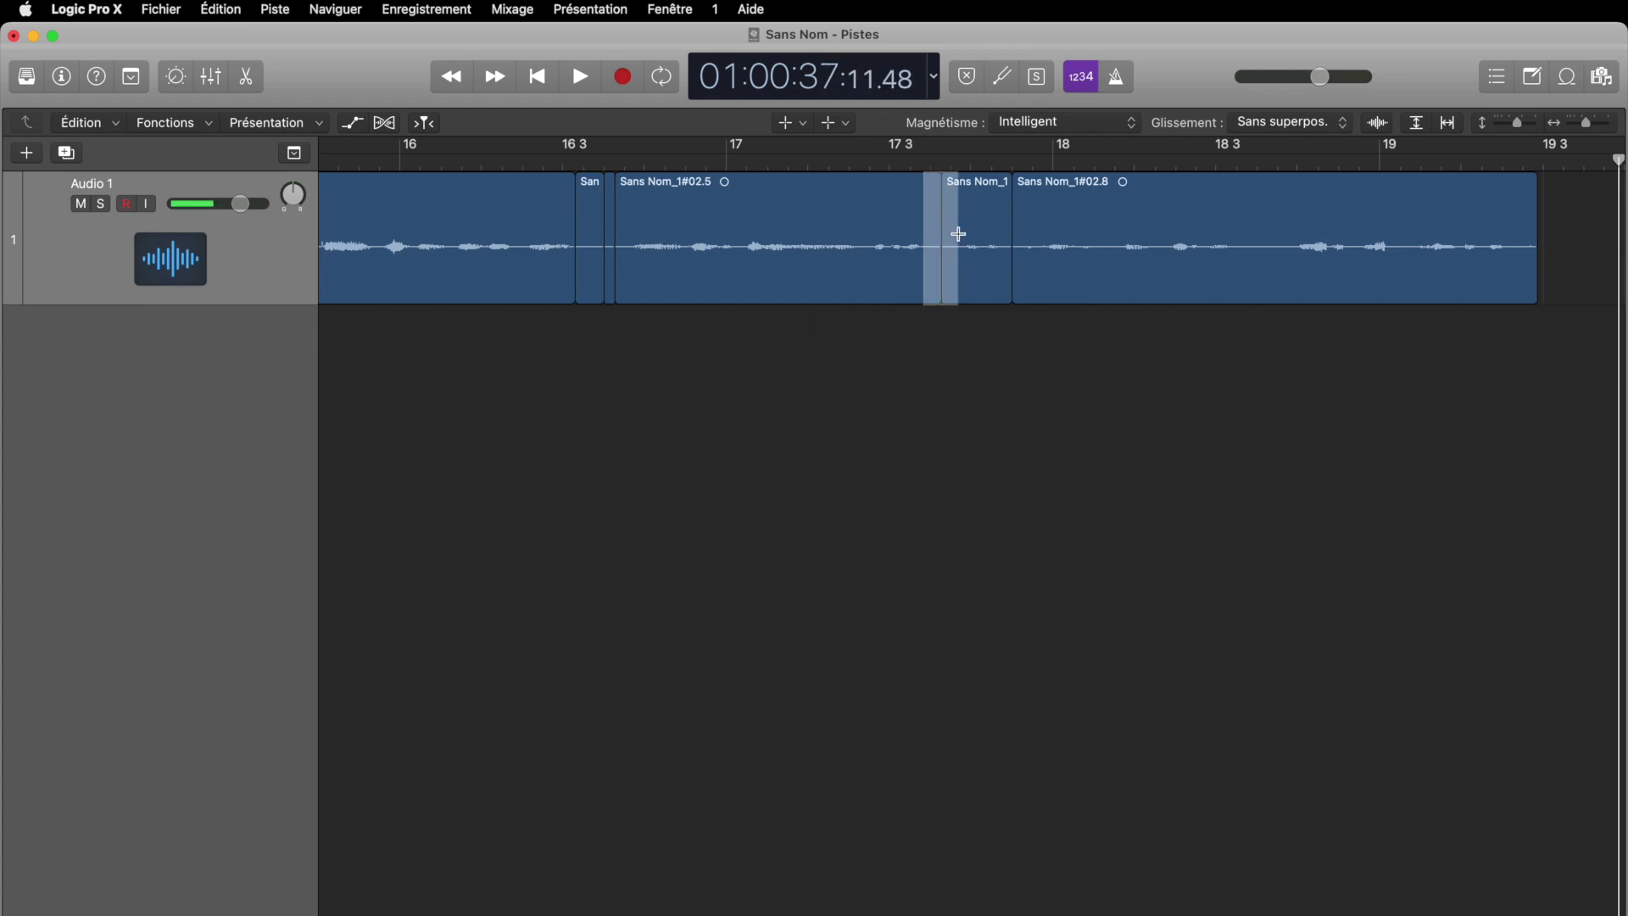
pyautogui.press('Delete')
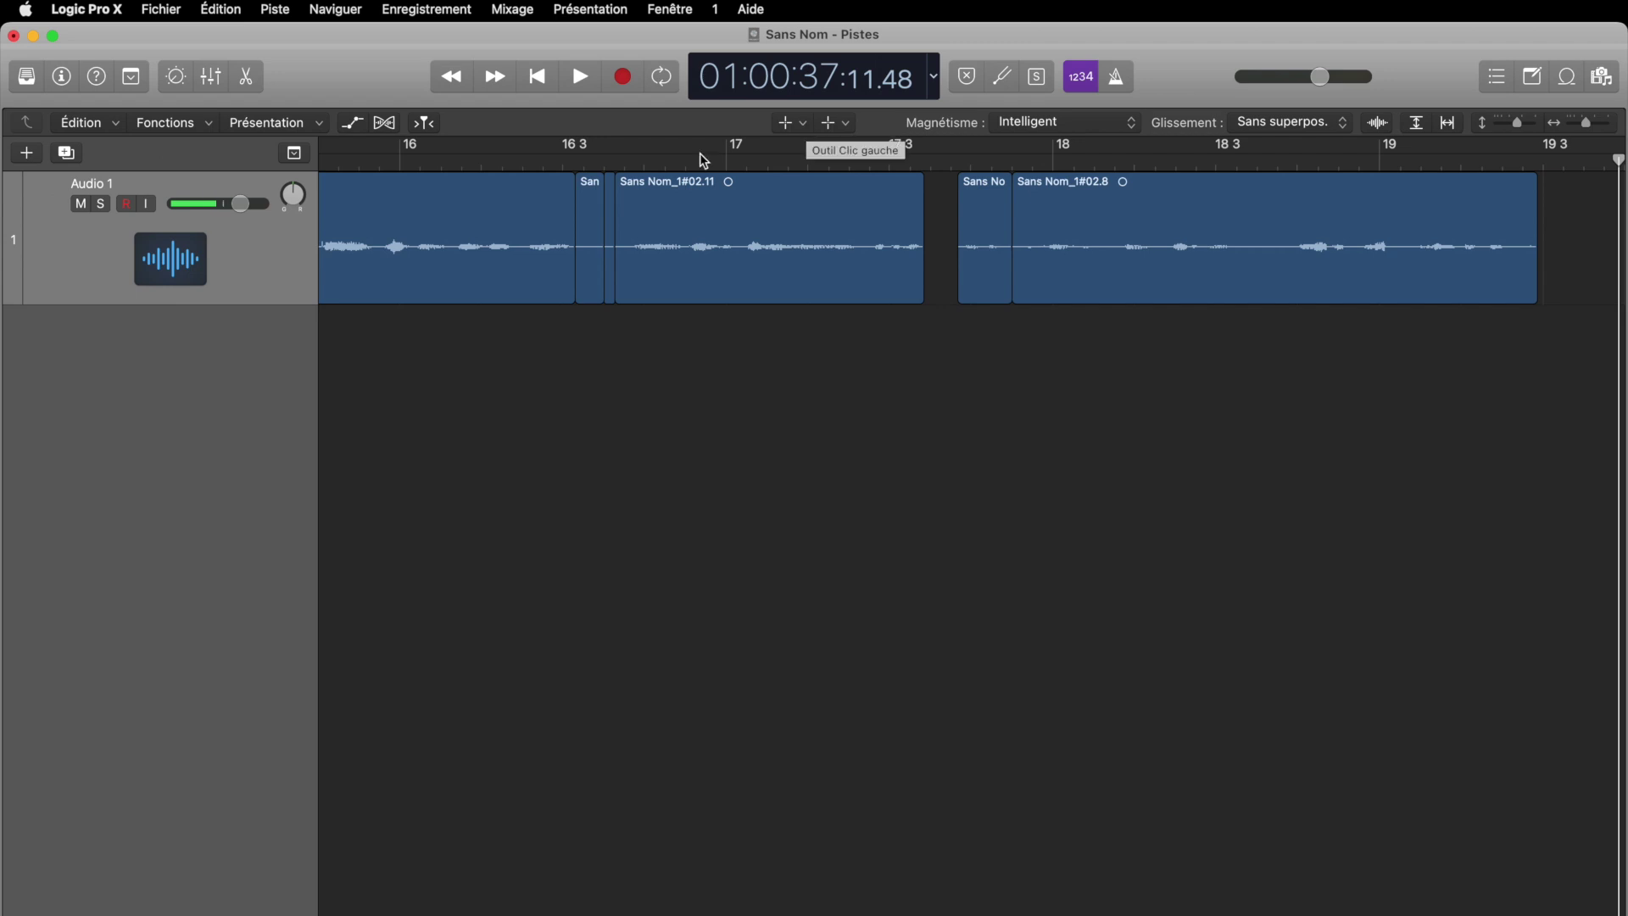
# Move the region around bar 17 roughly two-thirds of a beat forward with the Pointer tool (Outil Pointeur)
pyautogui.click(800, 123)
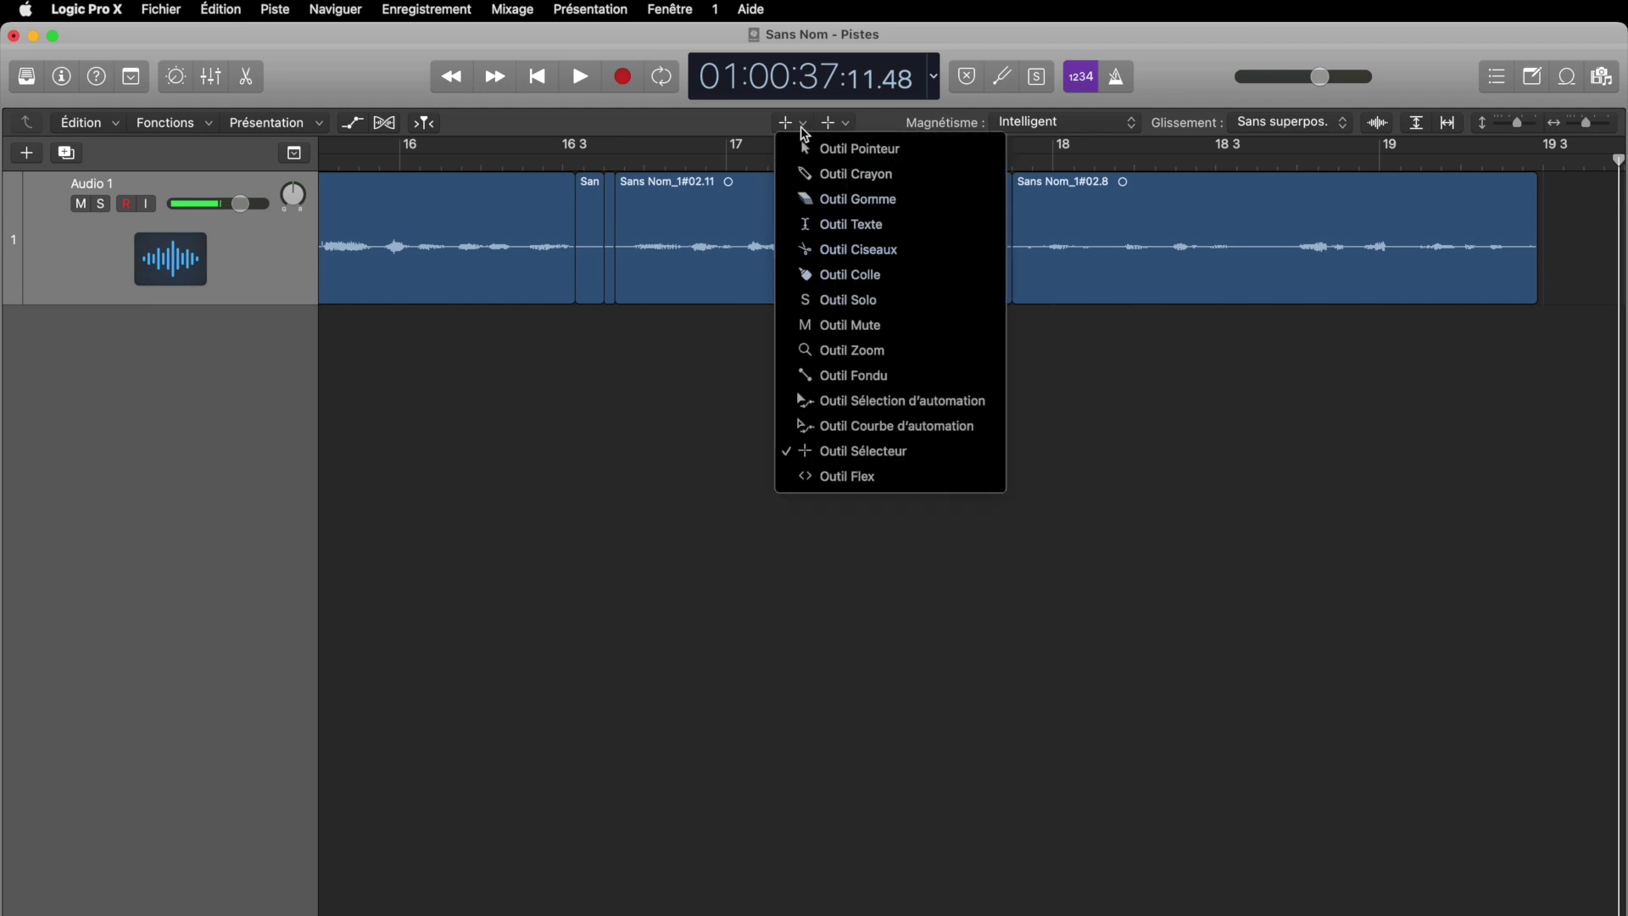
pyautogui.click(856, 149)
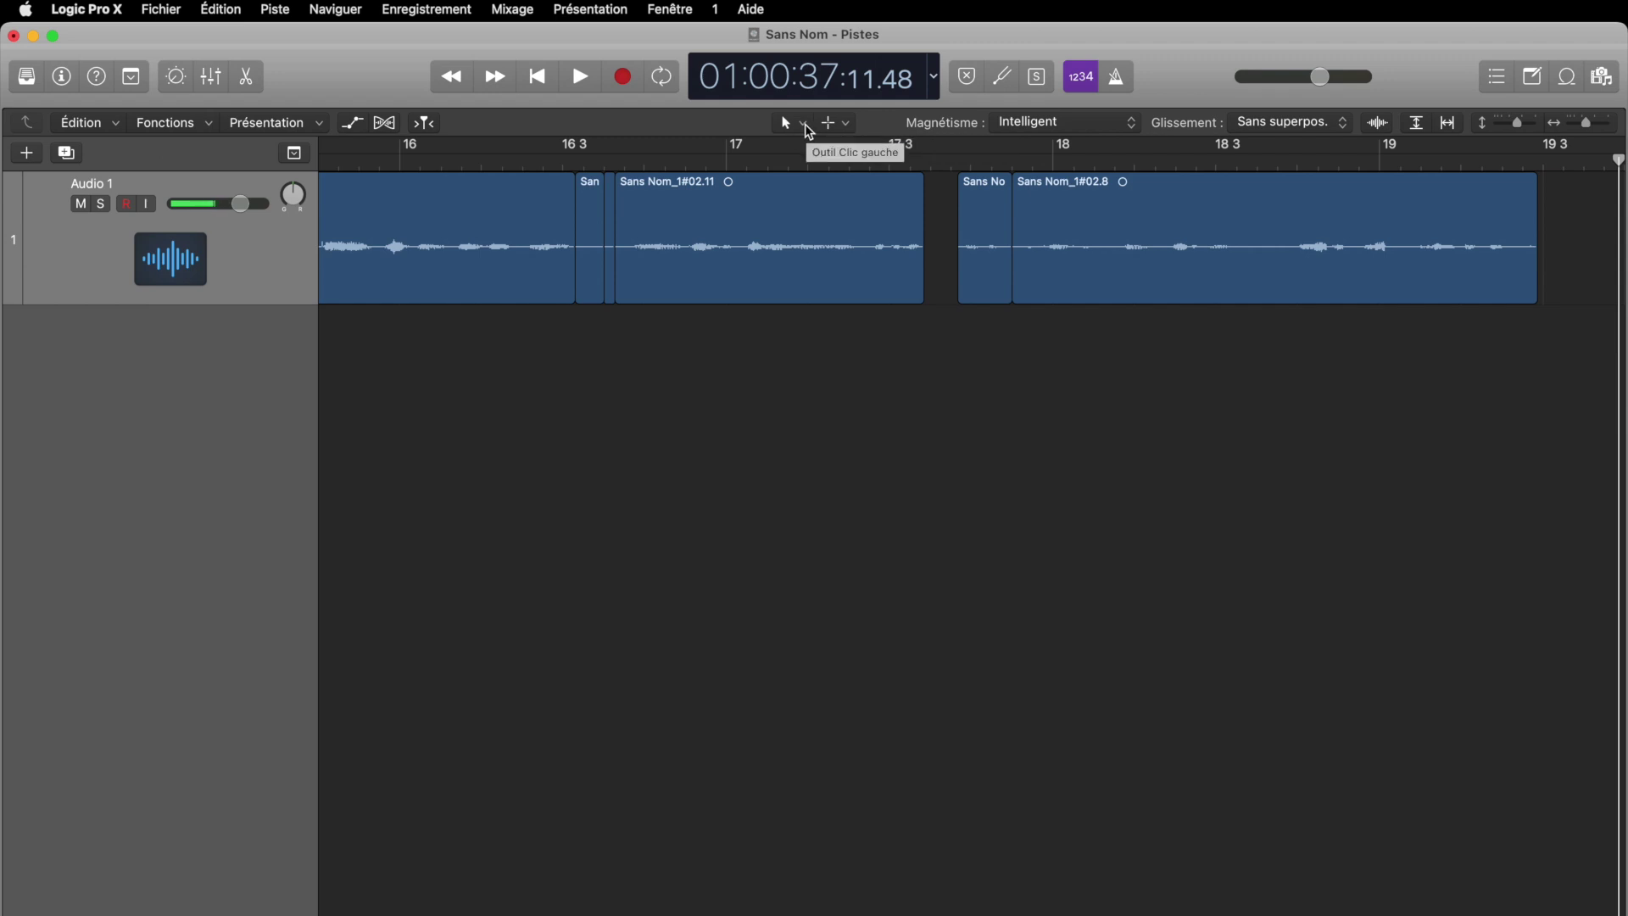
pyautogui.click(794, 125)
pyautogui.click(789, 121)
pyautogui.moveTo(765, 196); pyautogui.dragTo(810, 207)
# Review the secondary tool choices, keep Outil Sélecteur, and move the region around bar 17 back against the preceding cut
pyautogui.click(837, 124)
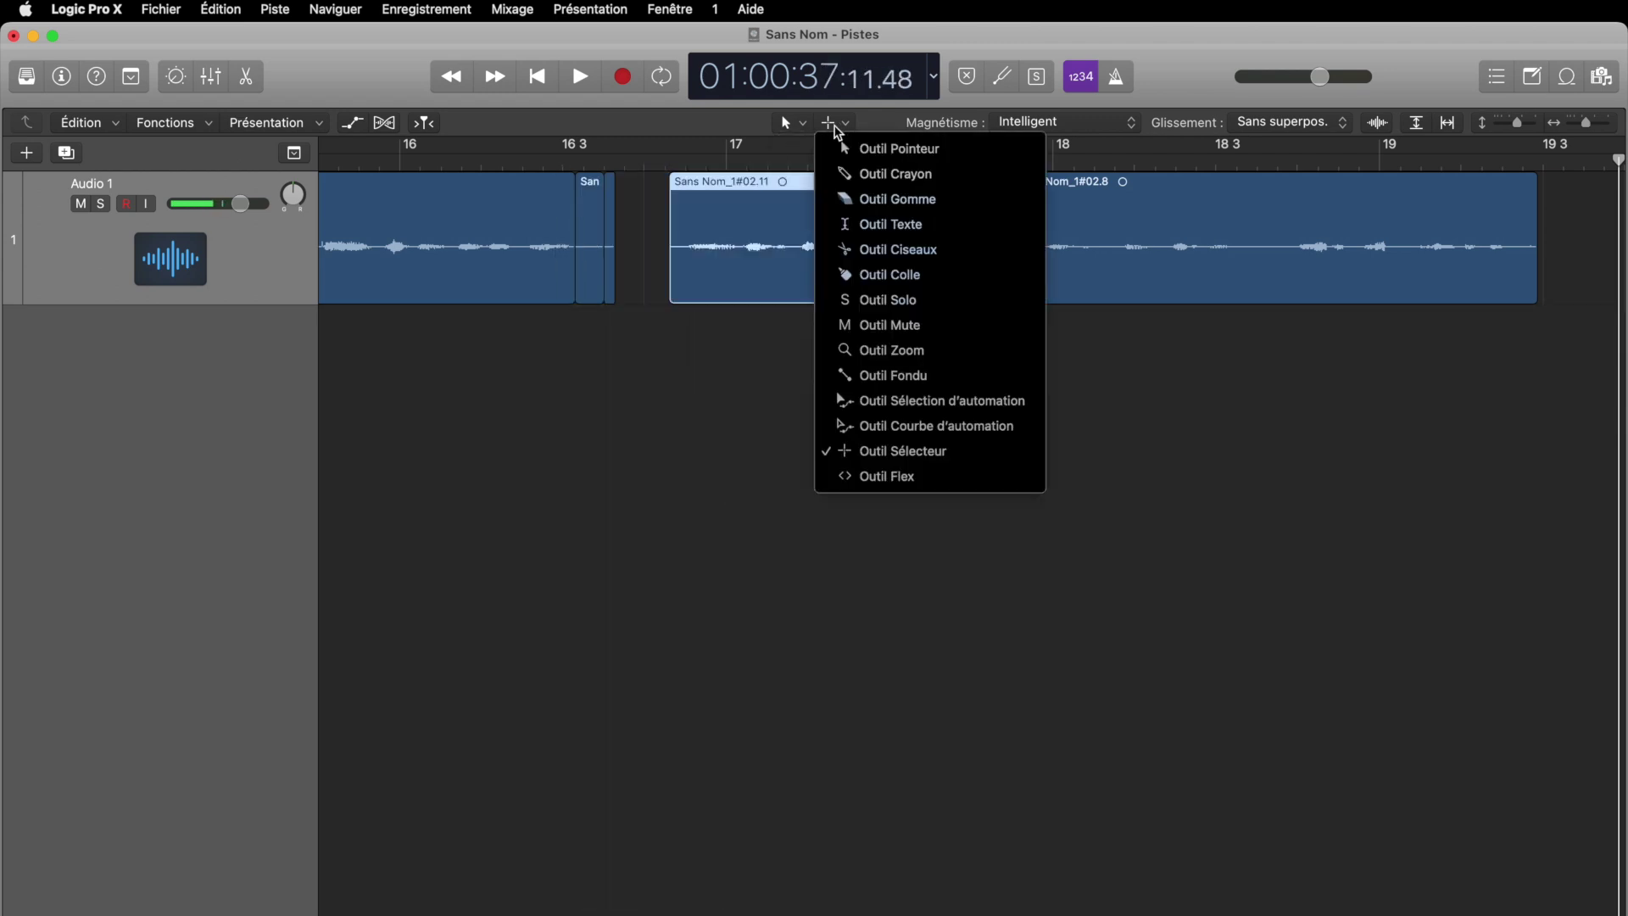
pyautogui.click(889, 116)
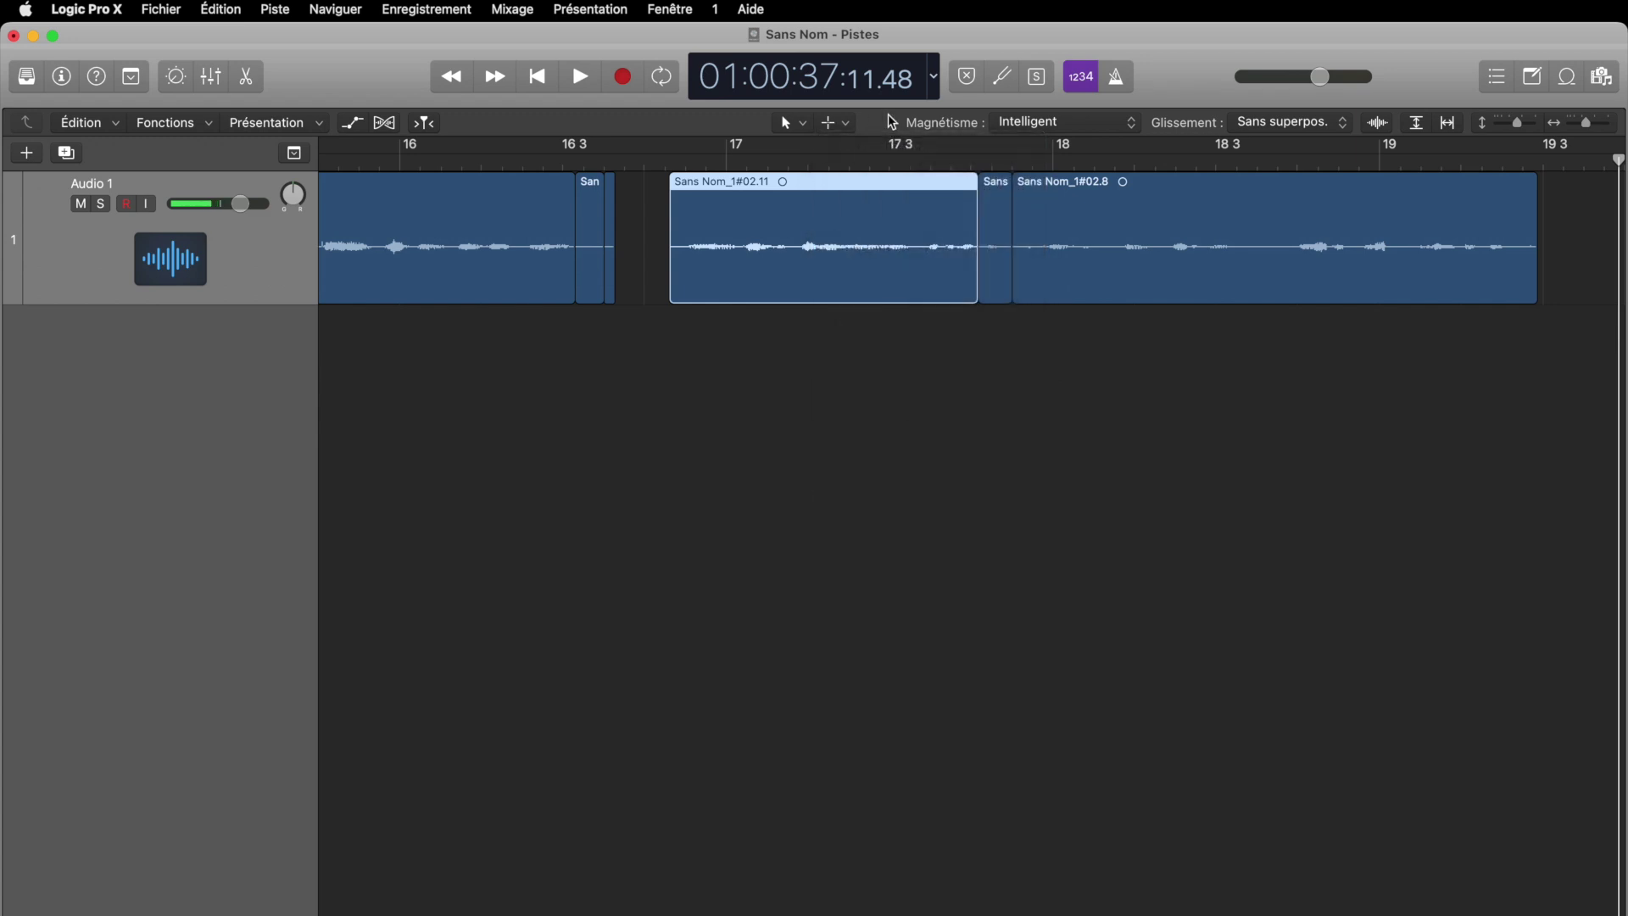
pyautogui.moveTo(819, 188); pyautogui.dragTo(766, 189)
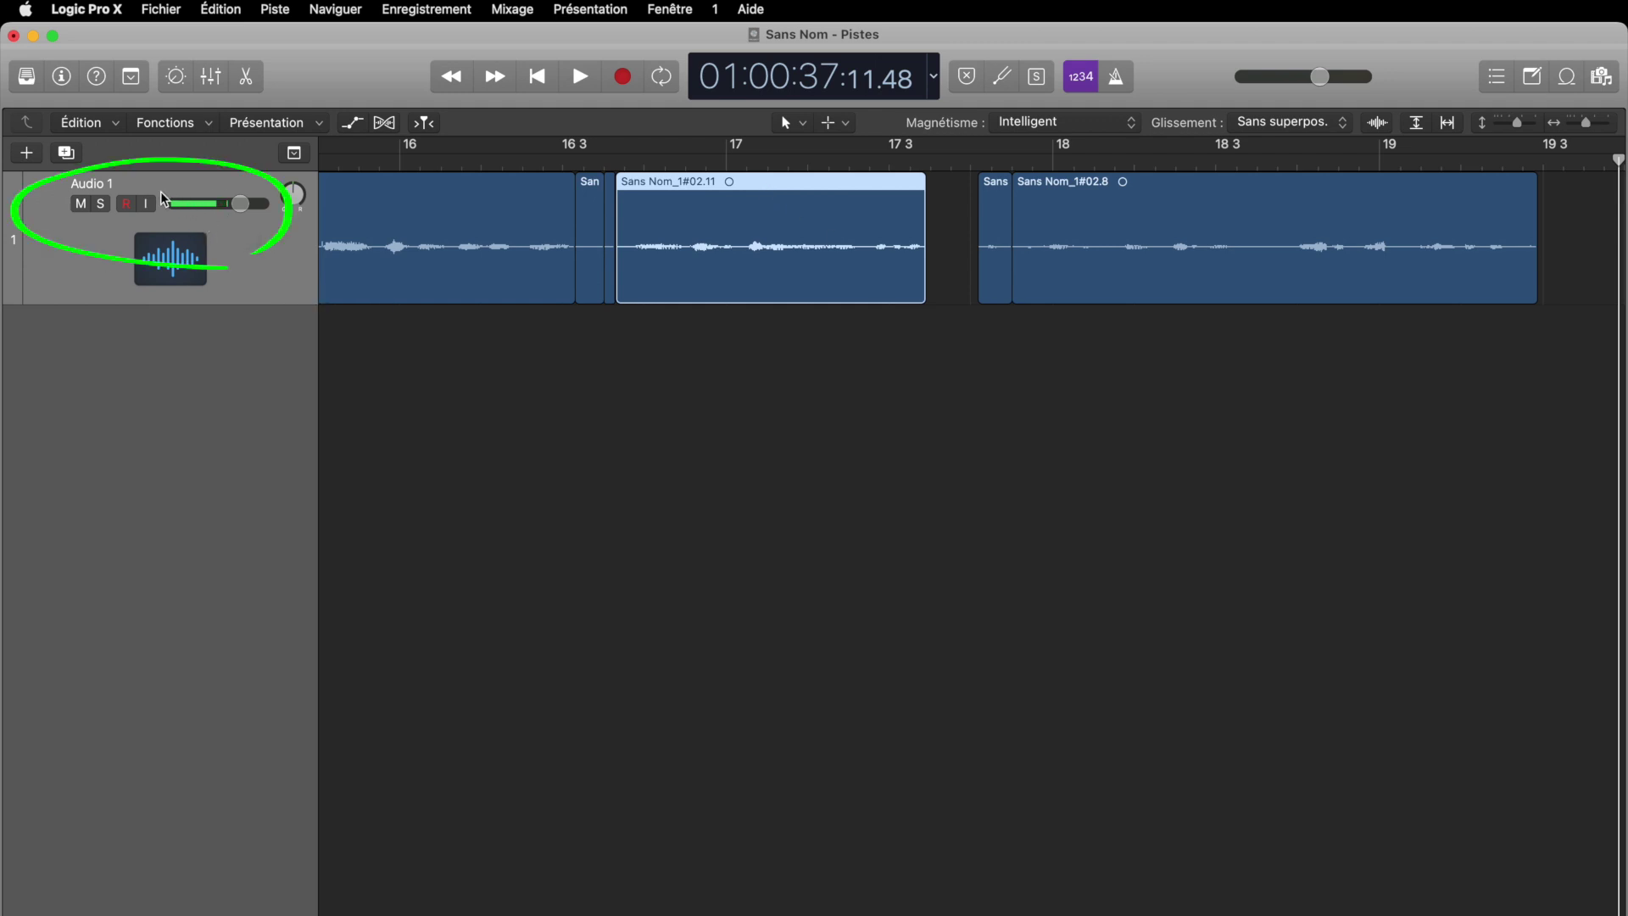
# Raise the Audio 1 track's volume slightly and pan the track to +1
pyautogui.moveTo(240, 204)
pyautogui.mouseDown()
pyautogui.moveTo(202, 203)
pyautogui.moveTo(296, 183)
pyautogui.moveTo(296, 202)
pyautogui.moveTo(296, 174)
pyautogui.moveTo(296, 212)
pyautogui.moveTo(296, 190)
pyautogui.mouseUp()
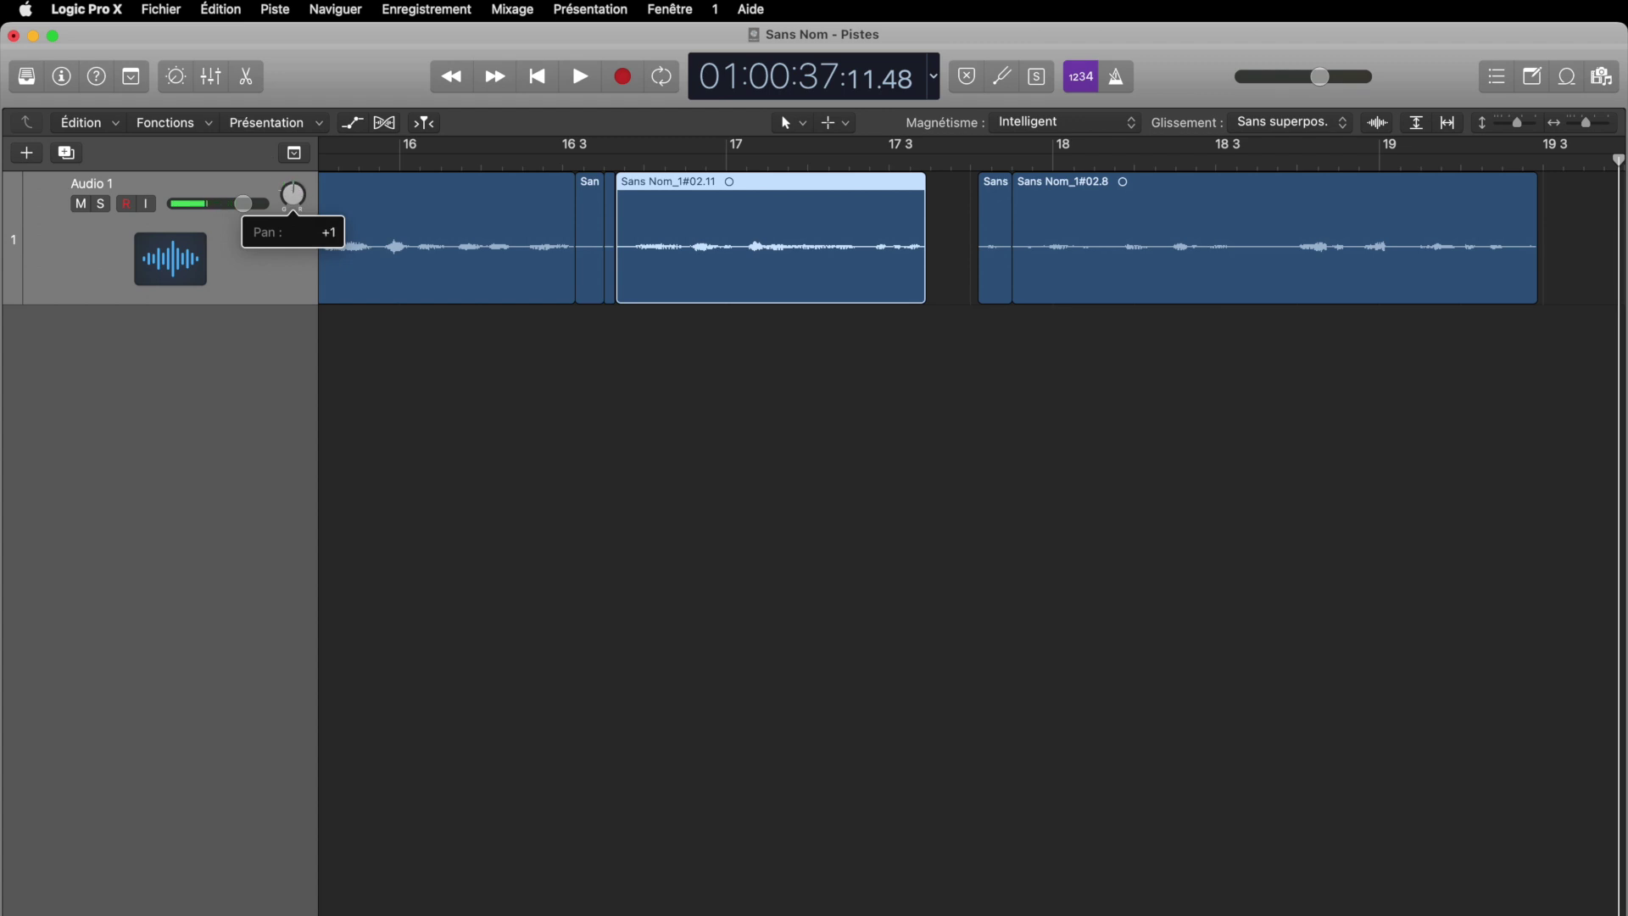
# Try the Audio 1 track's mute, solo and record-enable controls, switching mute and solo back off
pyautogui.click(81, 205)
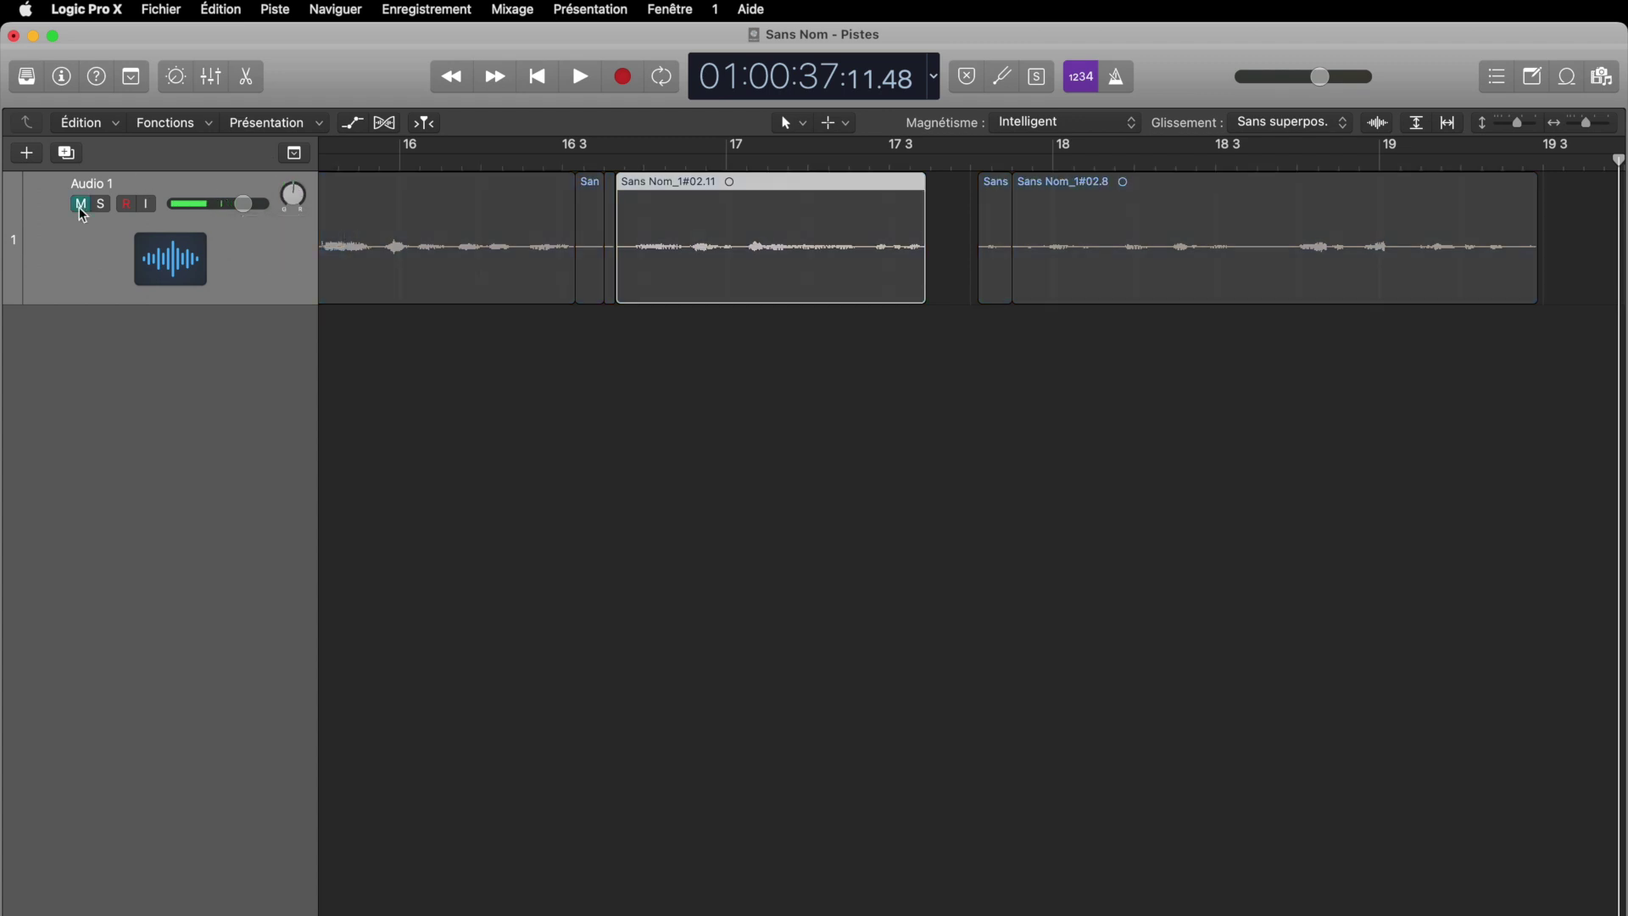
pyautogui.click(82, 207)
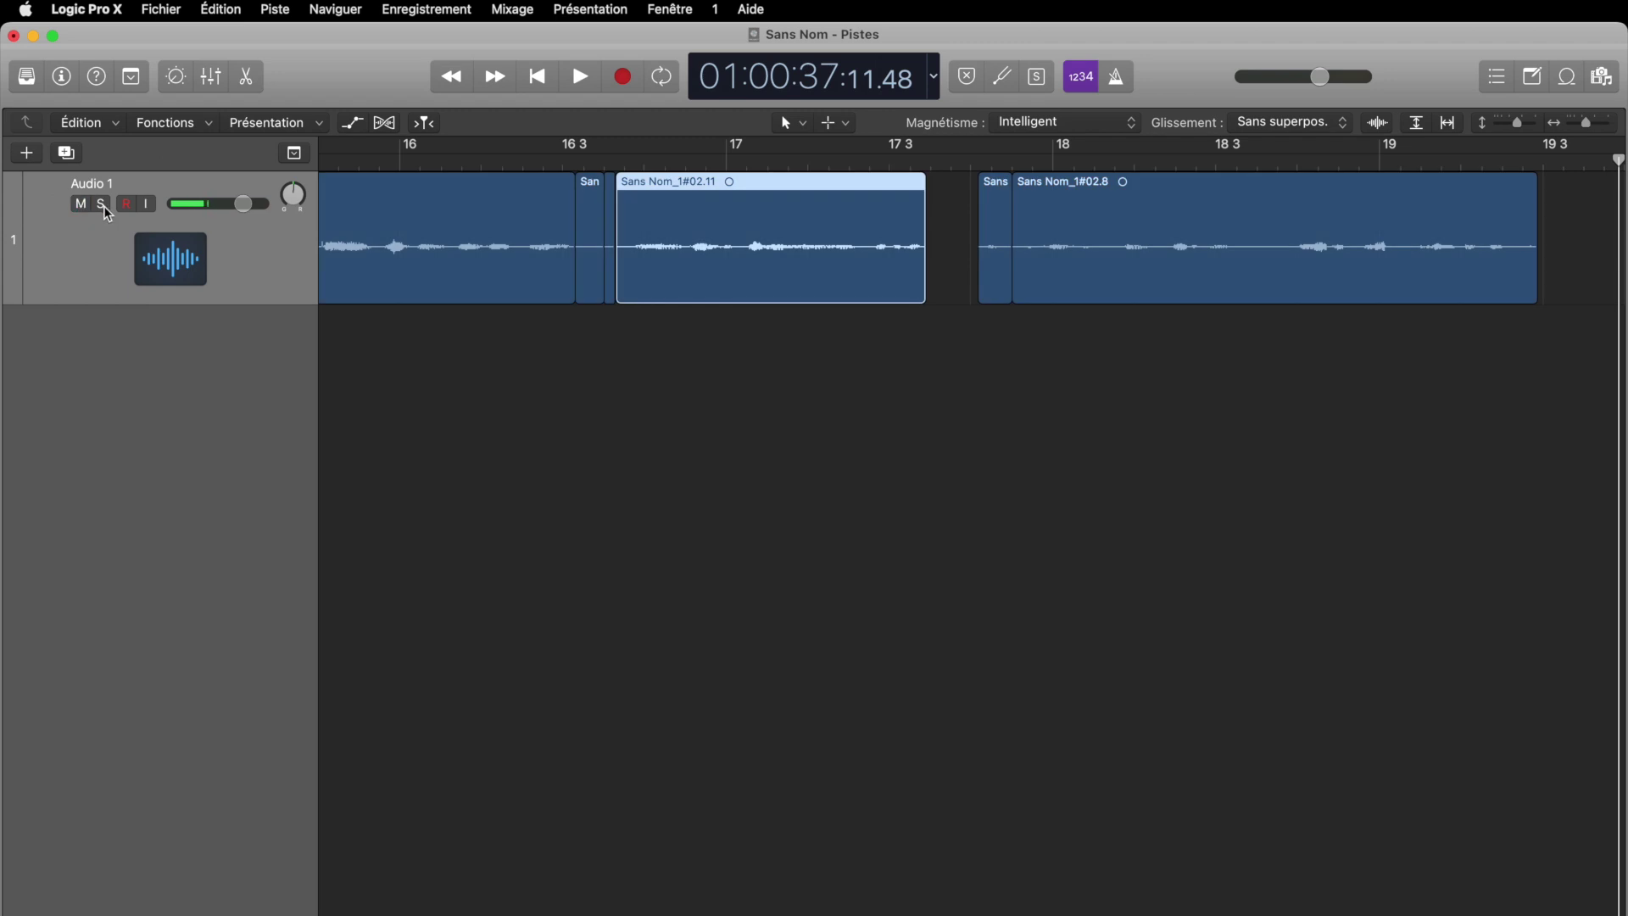
pyautogui.click(102, 206)
pyautogui.click(102, 205)
pyautogui.click(125, 205)
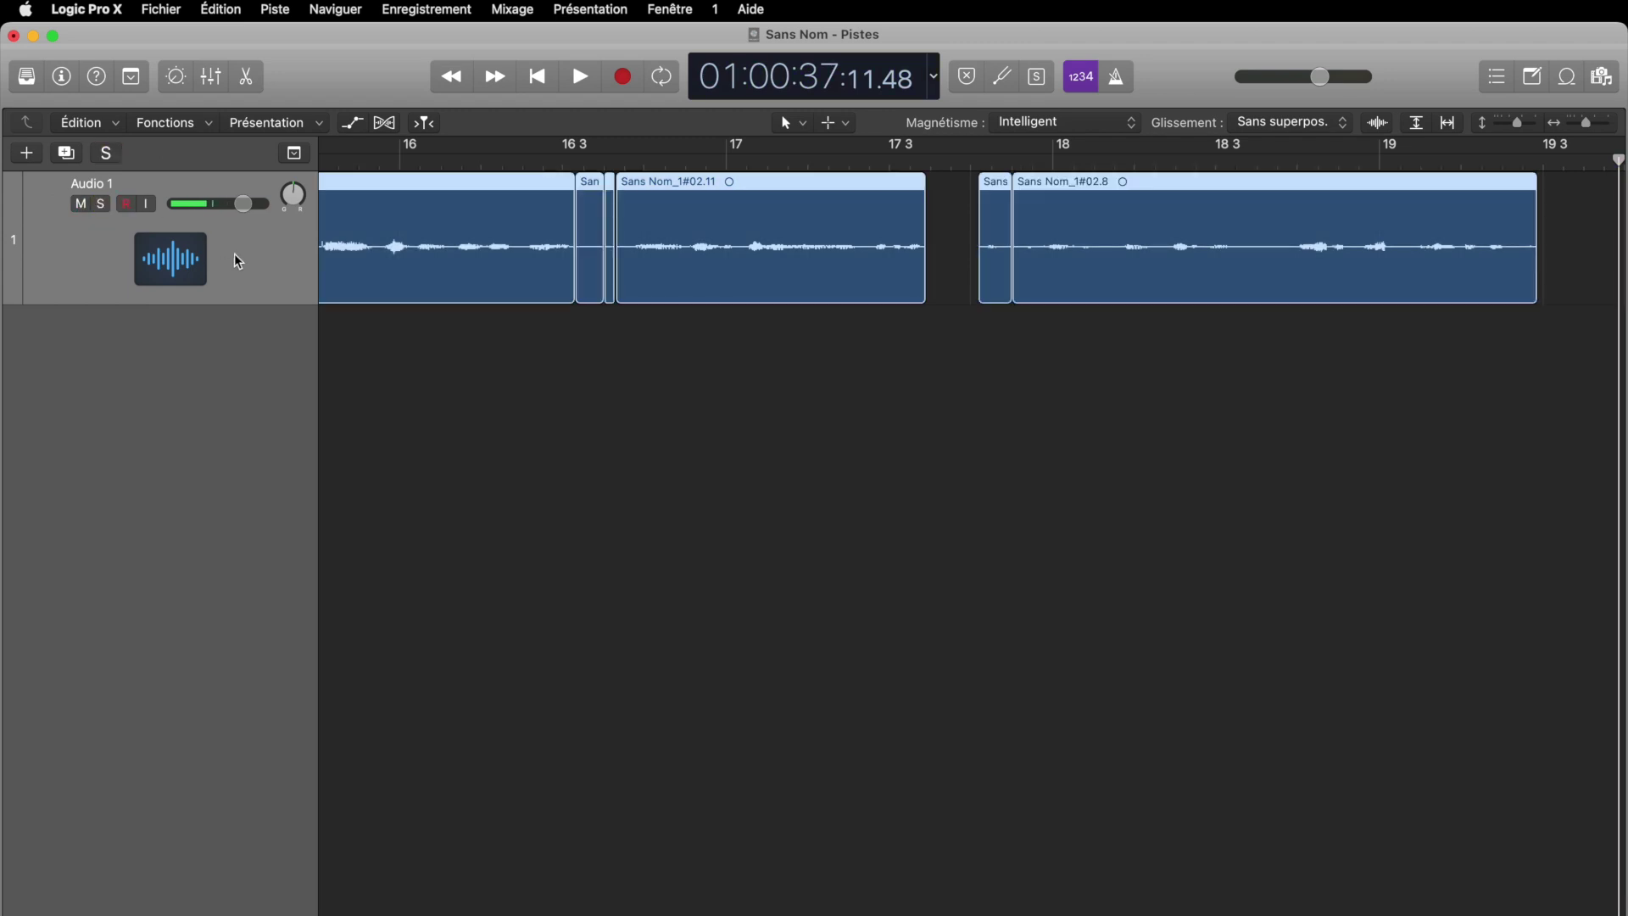